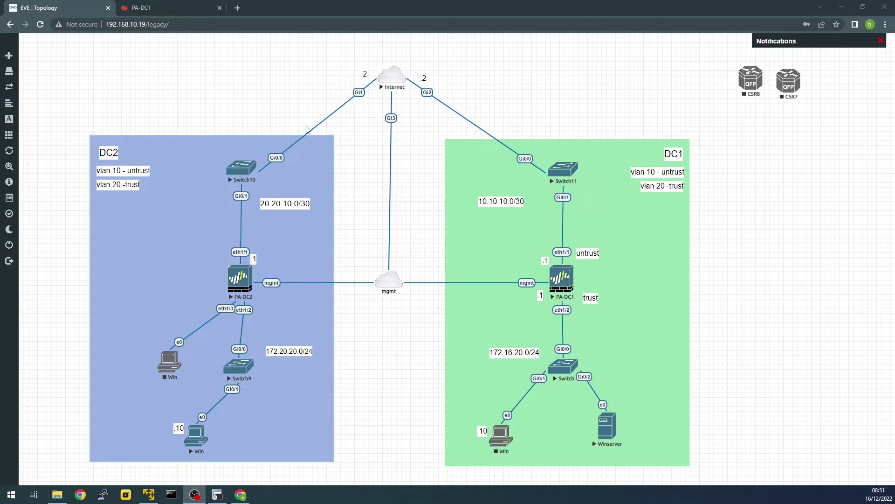
# Step: On PA-DC1, open the gp-agent config from the gp portal's Agent settings
pyautogui.click(182, 6)
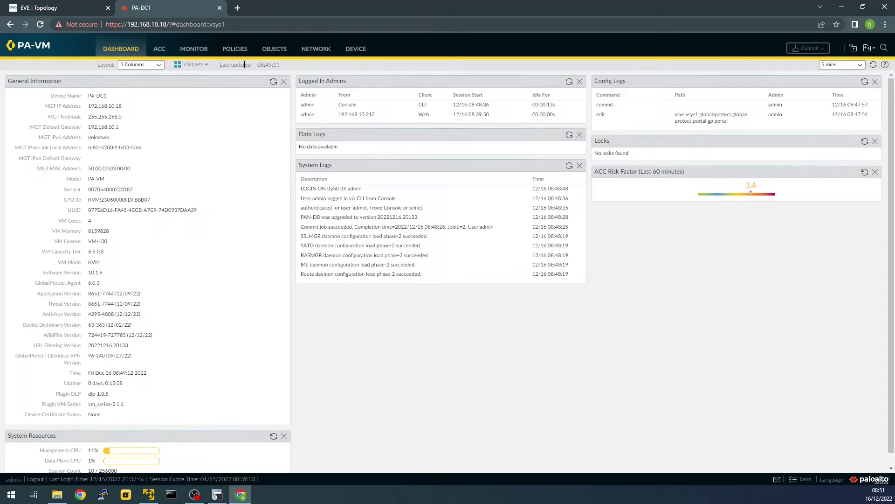
pyautogui.click(314, 51)
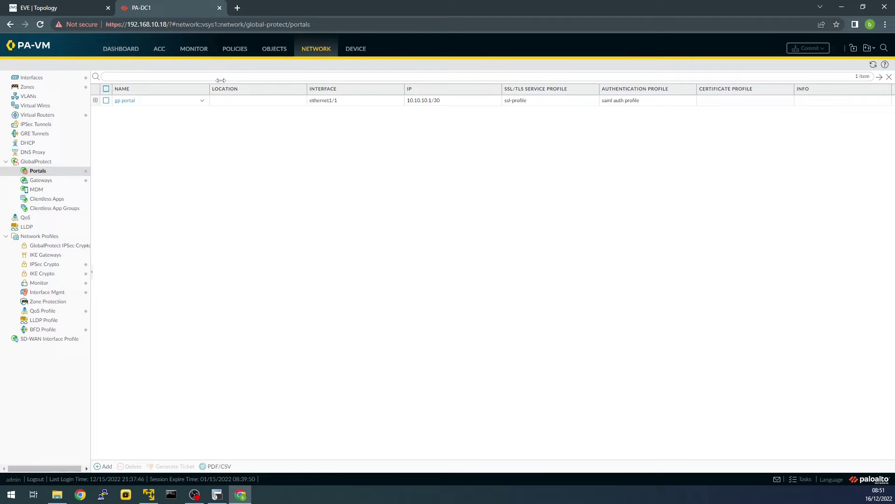
pyautogui.click(124, 101)
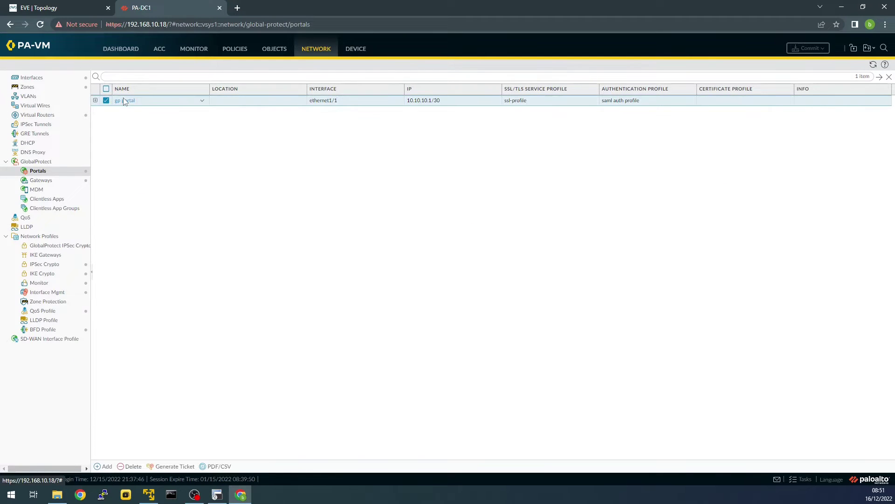
pyautogui.click(125, 101)
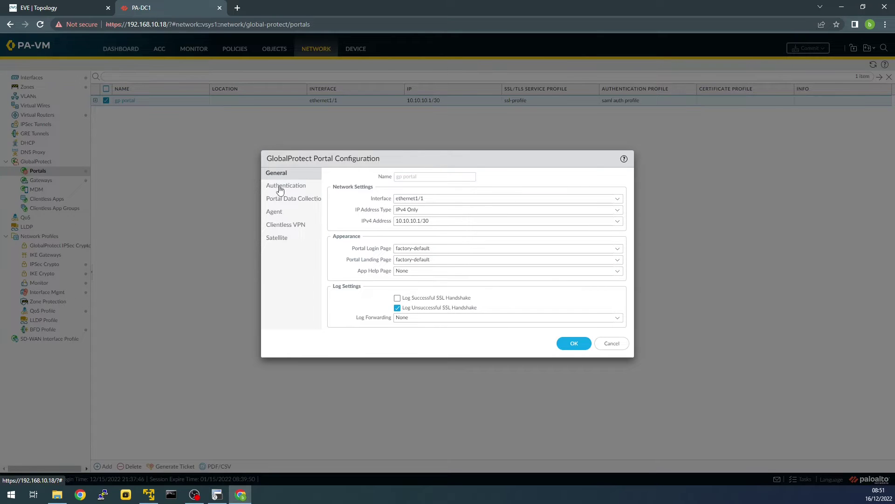
pyautogui.click(269, 214)
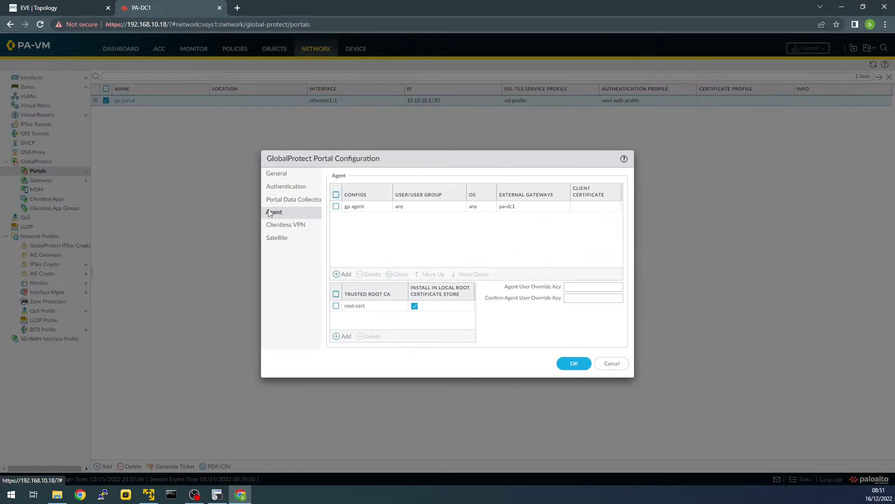
pyautogui.click(359, 207)
# Step: Set the gp-agent Split-Tunnel Option to Both Network Traffic and DNS
pyautogui.click(468, 177)
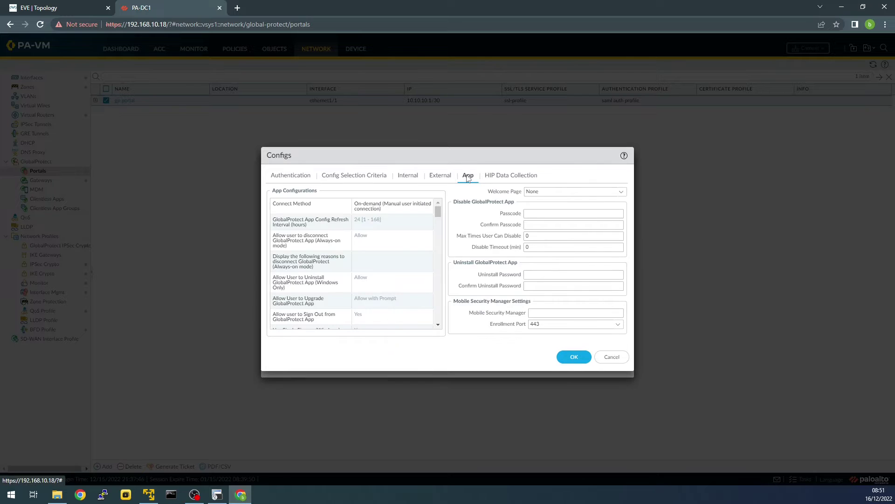
pyautogui.scroll(-6, 346, 266)
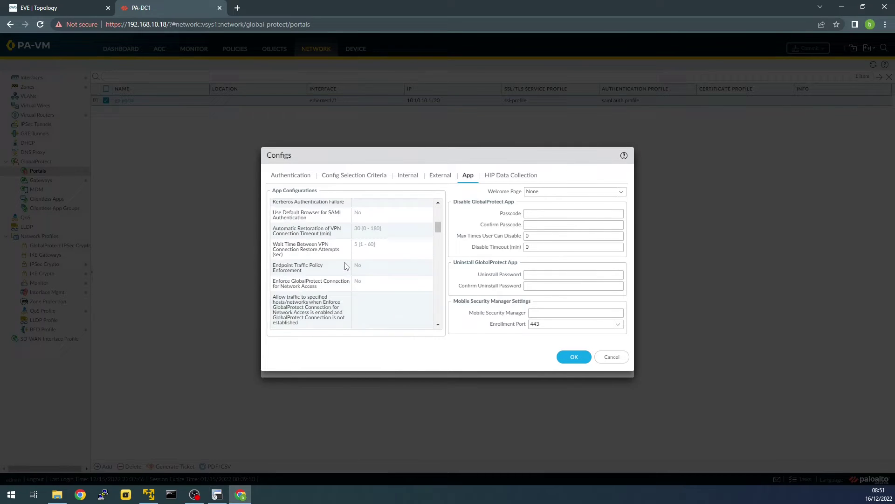
pyautogui.scroll(-8, 346, 266)
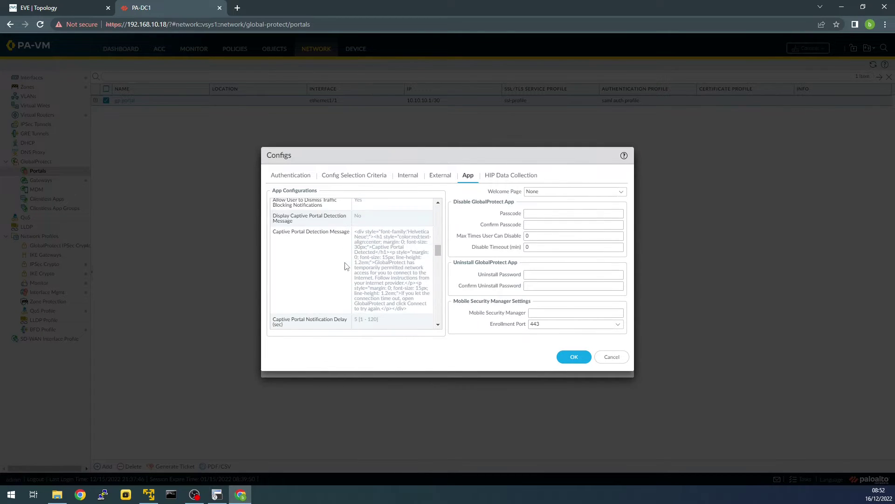
pyautogui.scroll(-8, 346, 266)
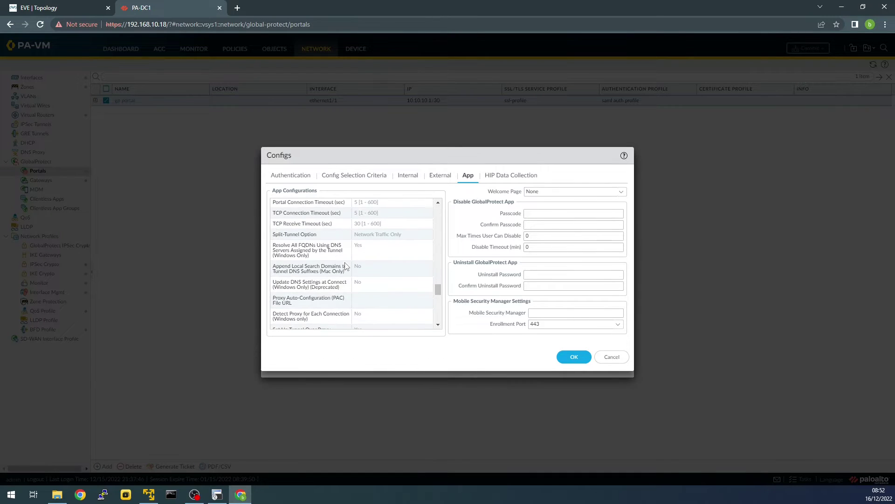
pyautogui.click(380, 234)
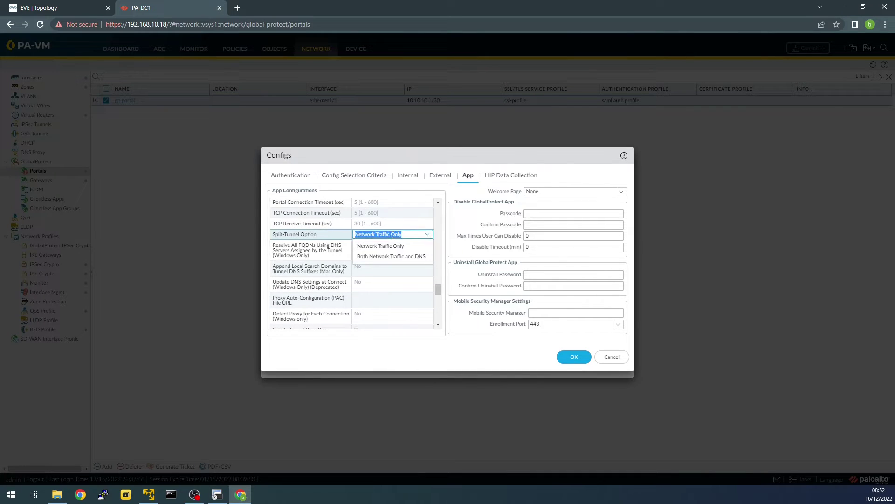
pyautogui.click(383, 257)
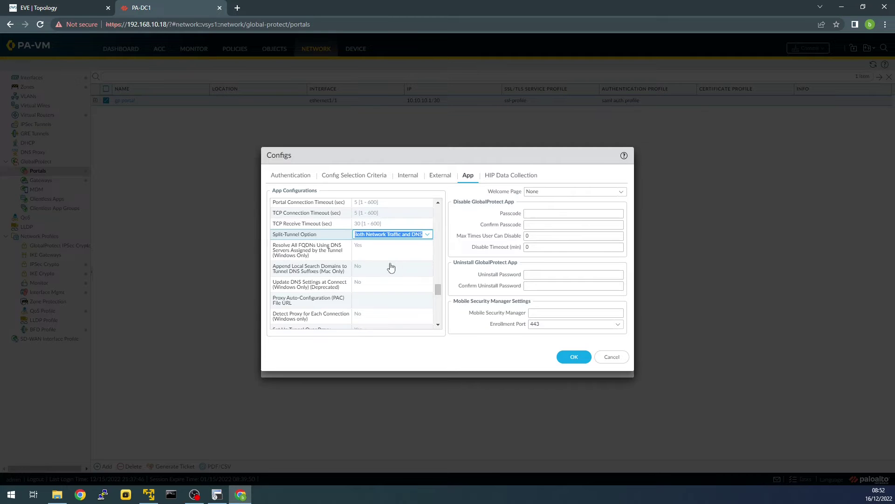
pyautogui.click(321, 340)
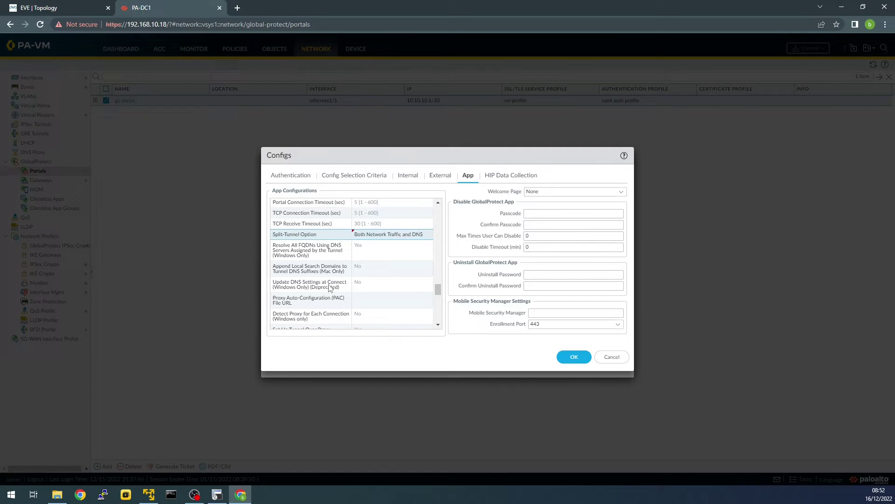
# Step: Scroll through the gp-agent App settings to locate the Resolve All FQDNs option
pyautogui.scroll(-5, 329, 288)
pyautogui.scroll(-3, 329, 286)
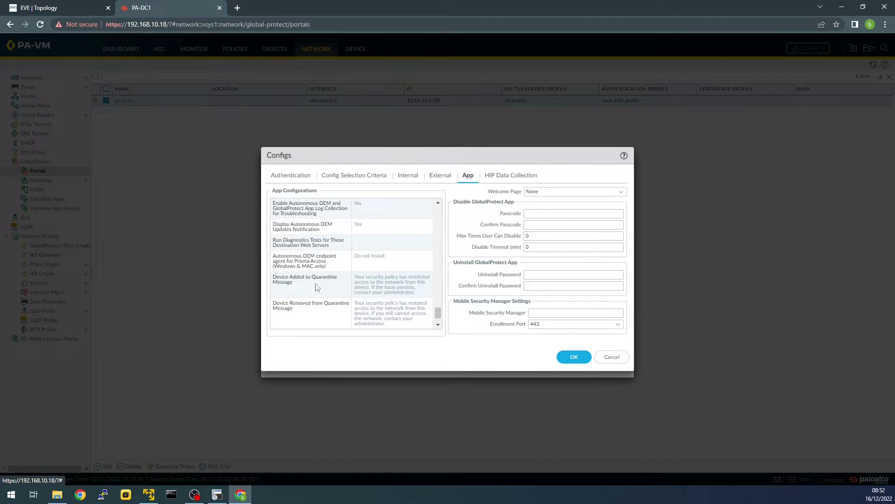
pyautogui.scroll(-1, 321, 293)
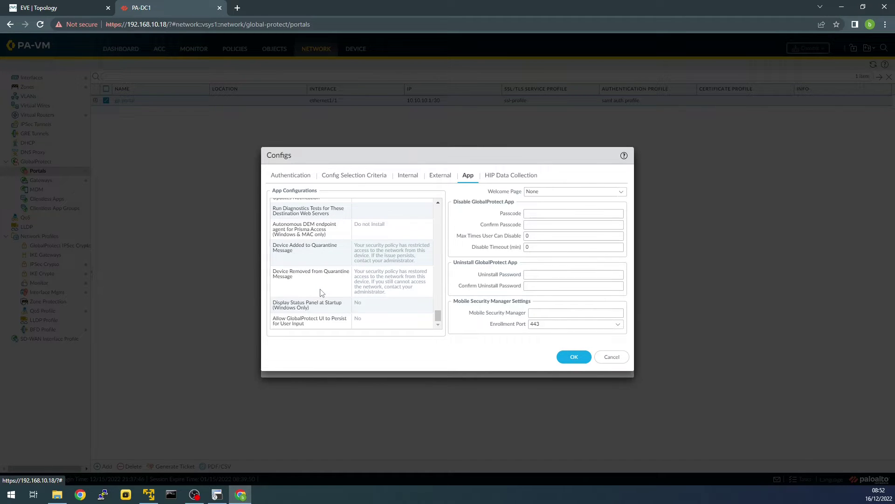
pyautogui.scroll(9, 340, 306)
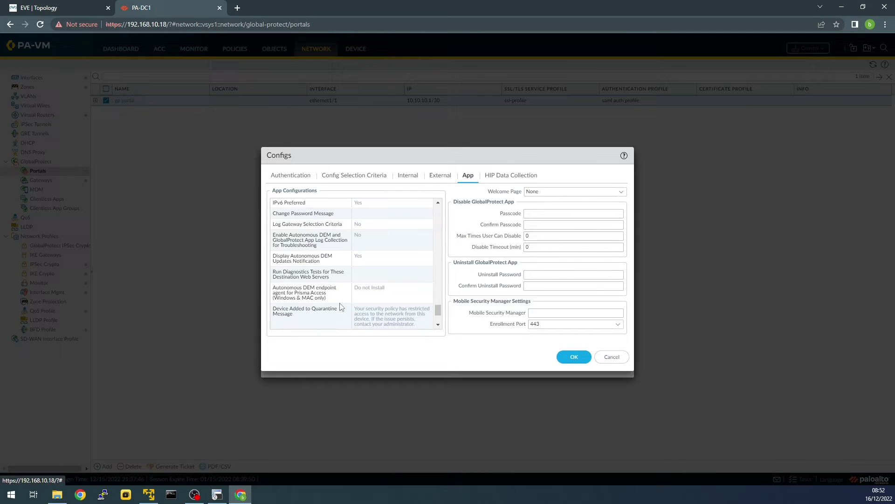
pyautogui.scroll(3, 340, 306)
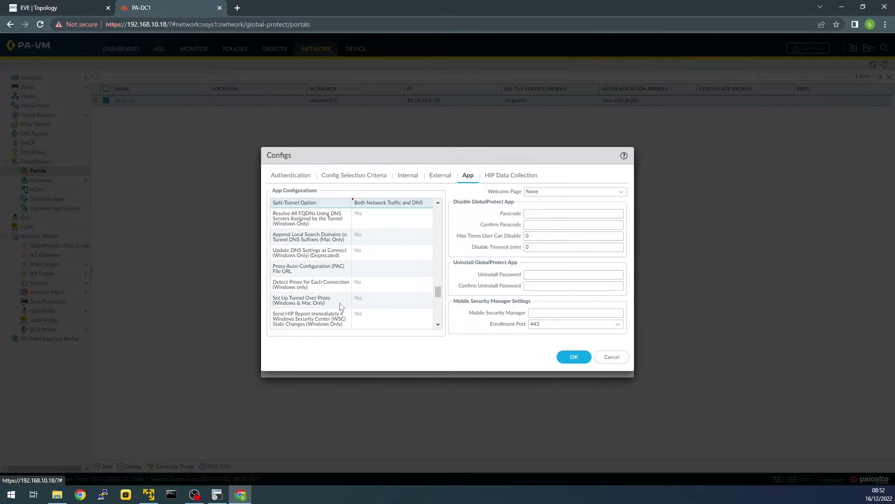
pyautogui.scroll(3, 309, 304)
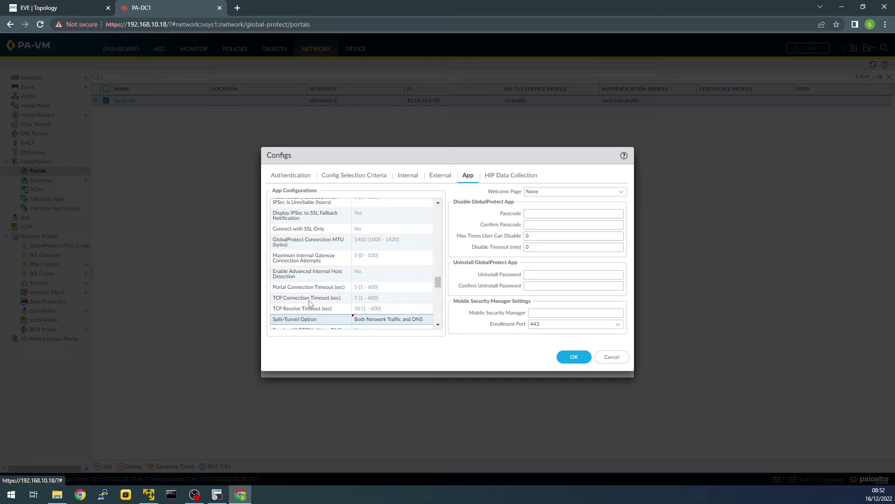
pyautogui.scroll(4, 299, 255)
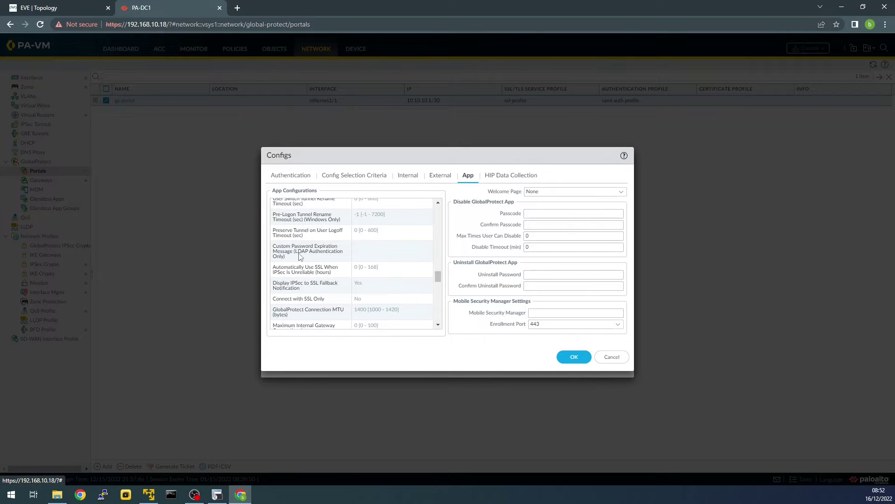
pyautogui.scroll(3, 299, 271)
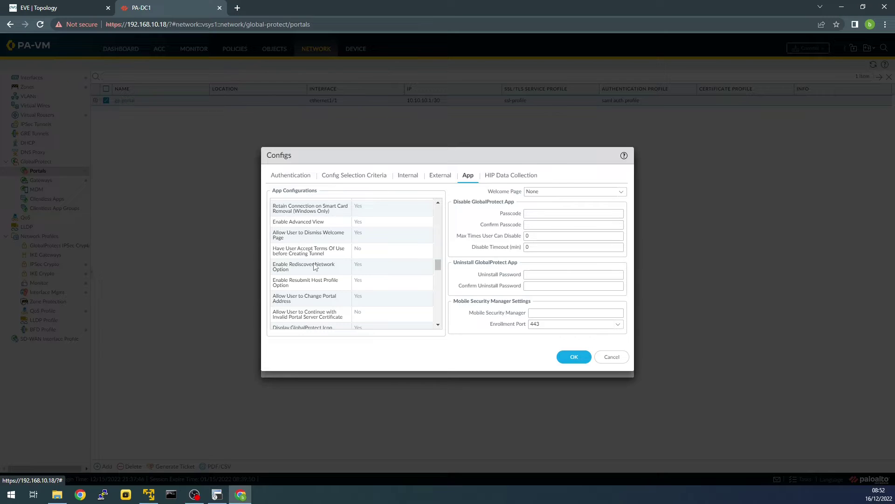
pyautogui.scroll(2, 315, 267)
pyautogui.scroll(5, 315, 267)
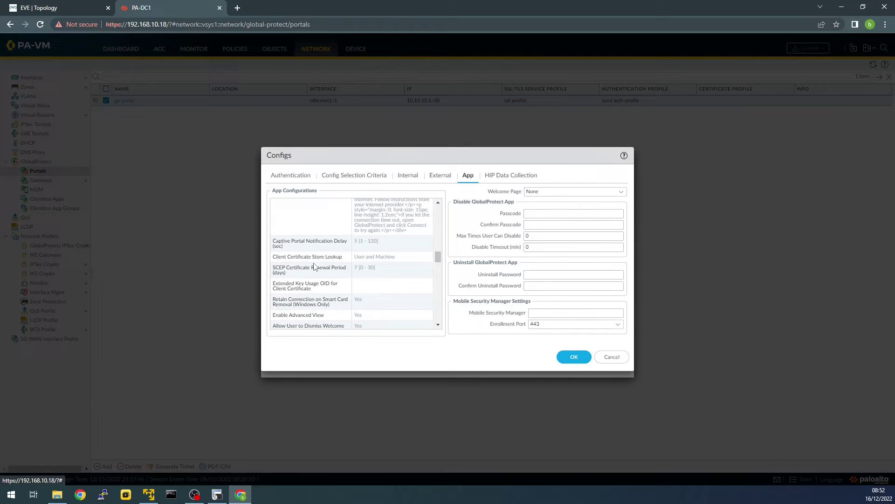
pyautogui.scroll(2, 314, 267)
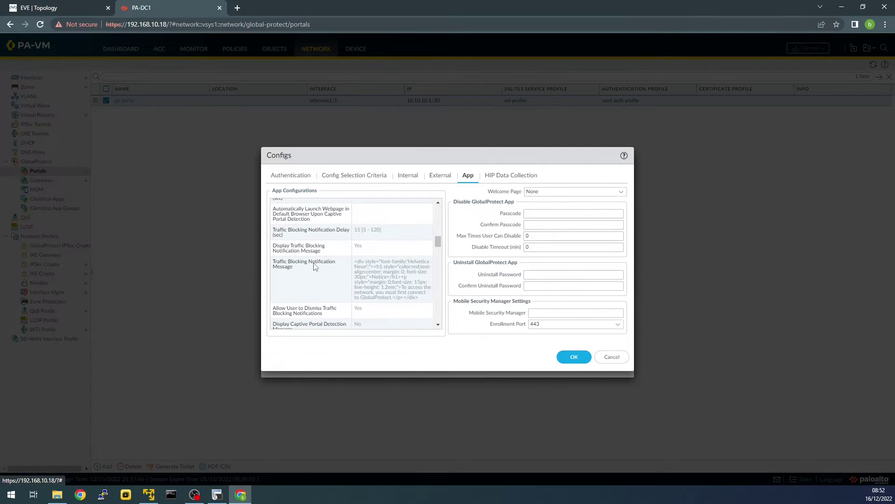
pyautogui.scroll(2, 315, 267)
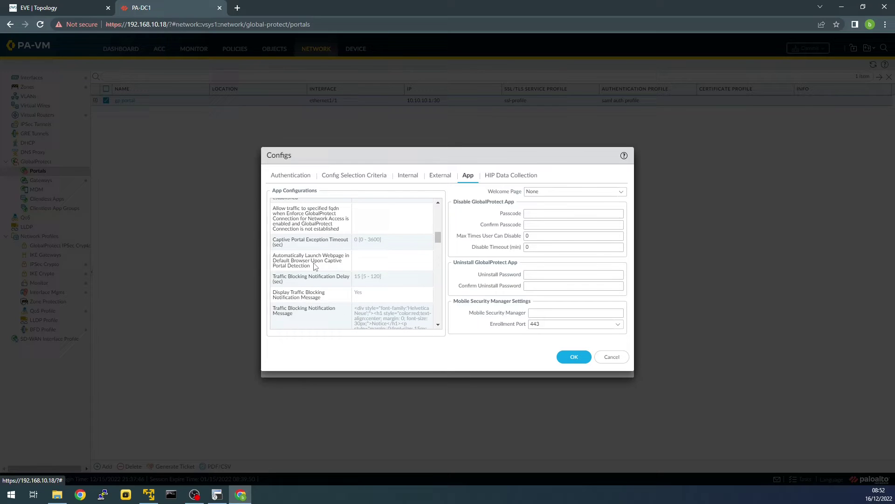
pyautogui.click(437, 202)
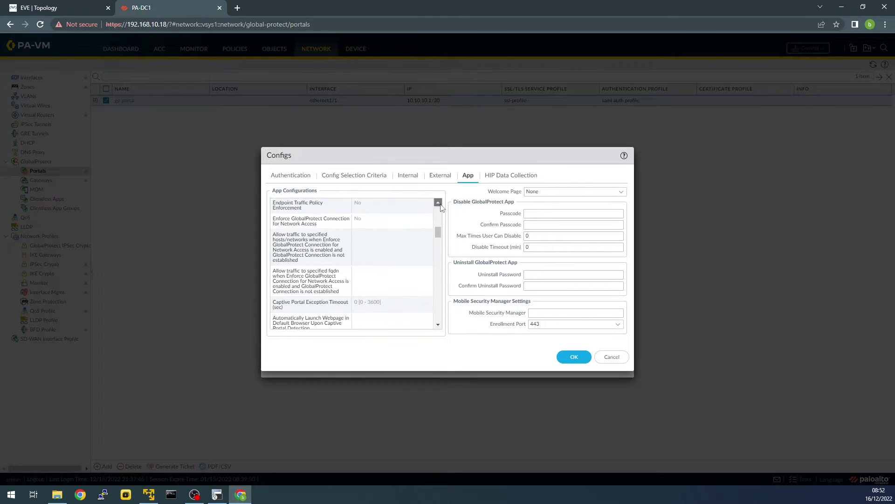
pyautogui.click(439, 203)
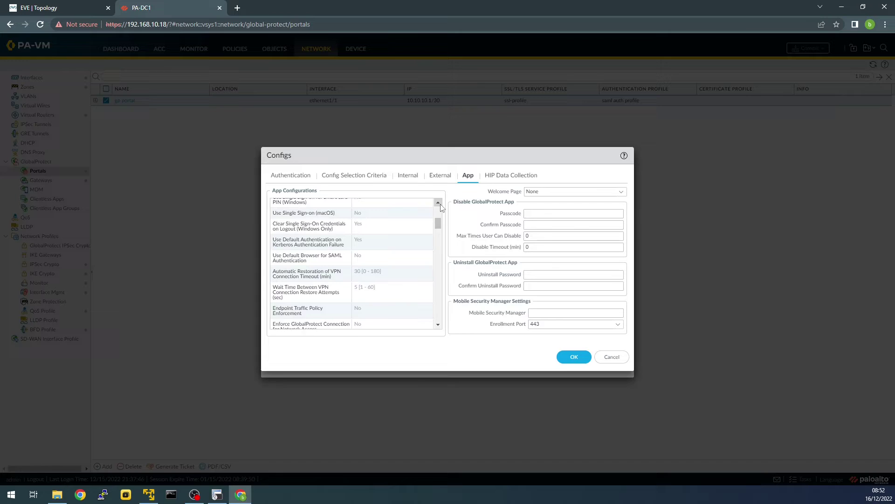
pyautogui.click(440, 204)
pyautogui.click(440, 204)
pyautogui.click(440, 204)
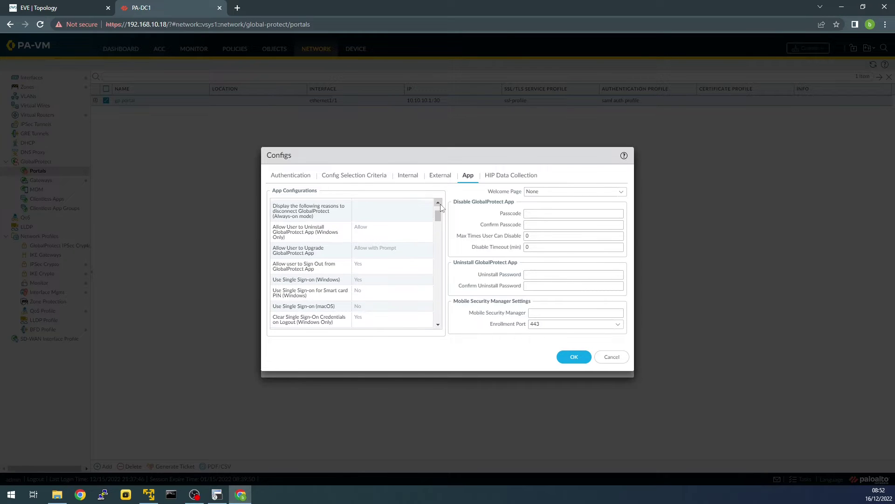
pyautogui.click(441, 204)
pyautogui.click(440, 203)
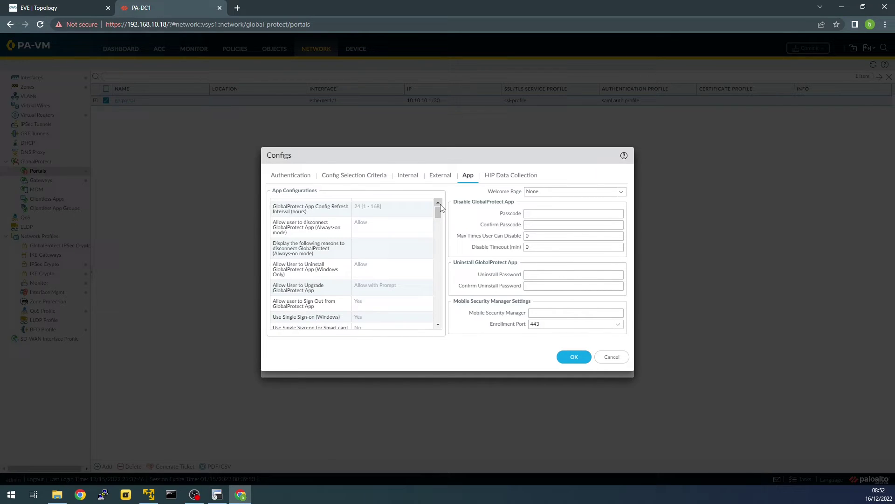
pyautogui.click(441, 204)
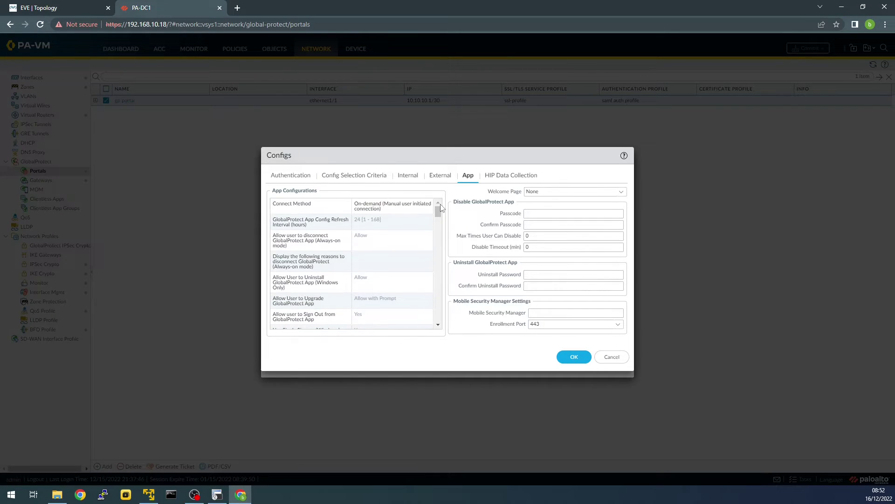
pyautogui.click(438, 325)
pyautogui.click(438, 324)
pyautogui.click(438, 325)
pyautogui.click(438, 324)
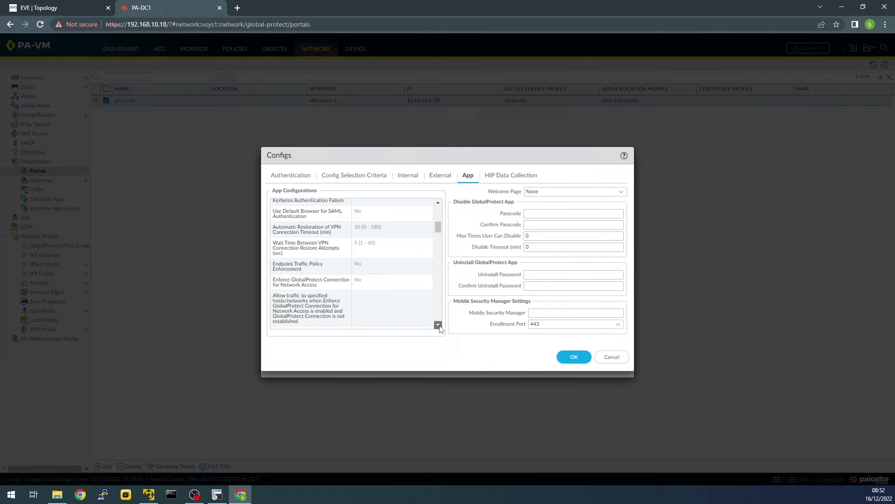
pyautogui.click(438, 324)
pyautogui.click(438, 325)
pyautogui.click(438, 325)
pyautogui.click(438, 325)
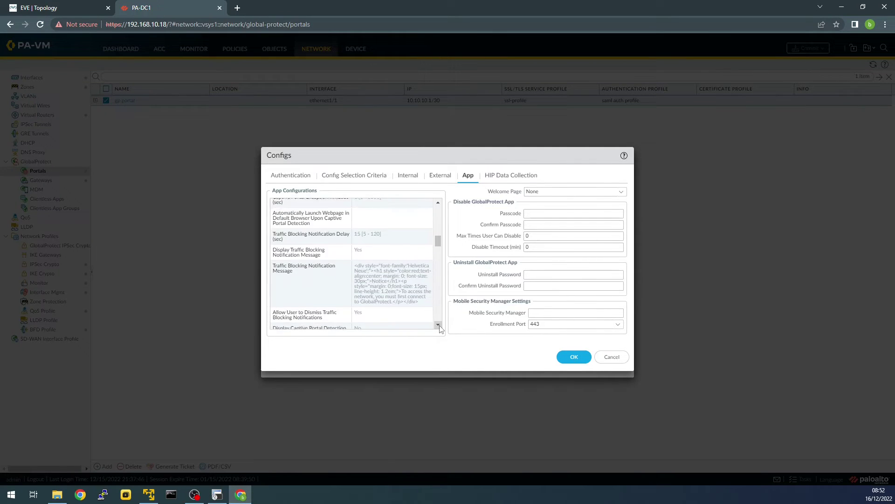
pyautogui.click(437, 325)
pyautogui.click(438, 325)
pyautogui.click(437, 325)
pyautogui.click(438, 324)
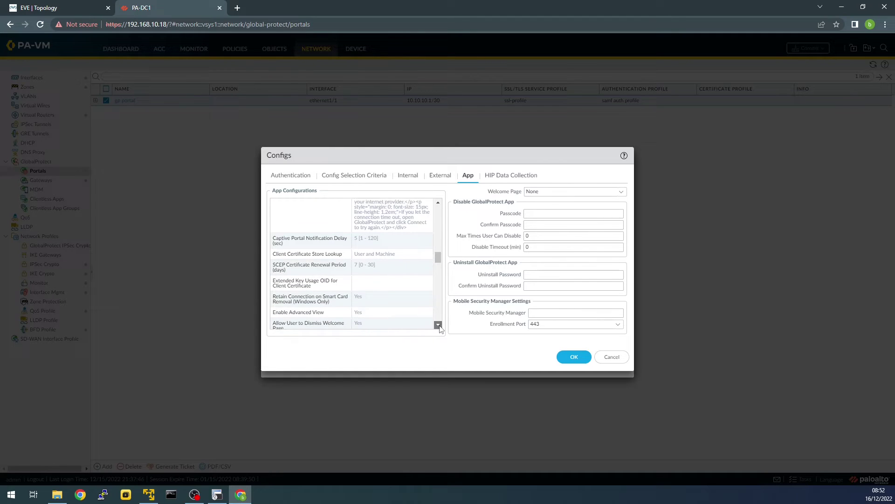
pyautogui.click(438, 325)
pyautogui.click(438, 324)
pyautogui.click(438, 325)
pyautogui.click(438, 325)
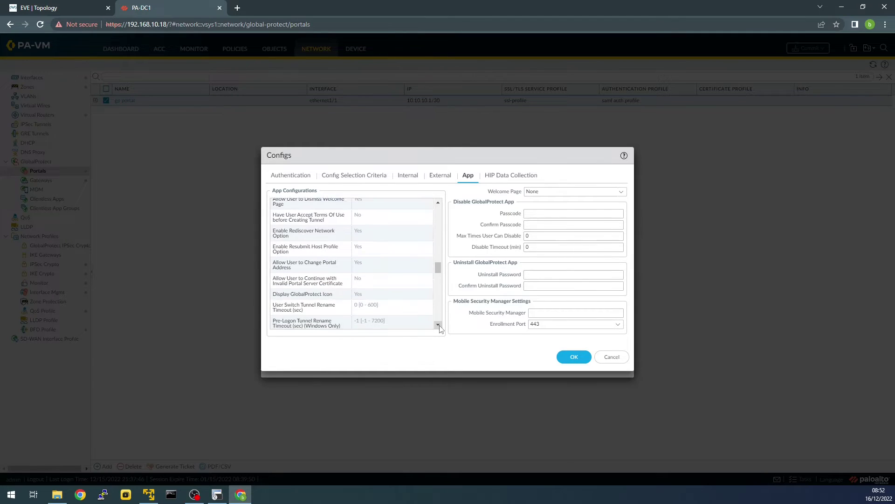
pyautogui.click(438, 325)
pyautogui.click(438, 324)
pyautogui.click(438, 324)
pyautogui.click(438, 325)
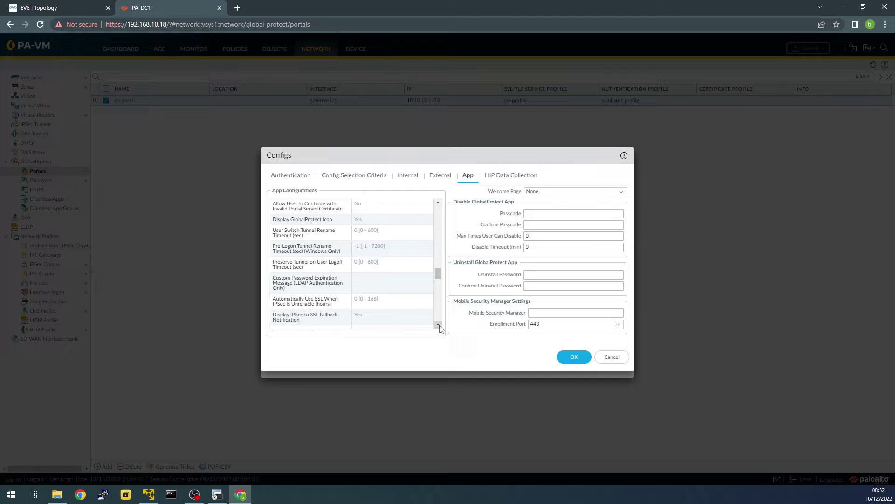
pyautogui.click(438, 325)
pyautogui.click(438, 324)
pyautogui.click(438, 325)
pyautogui.click(438, 324)
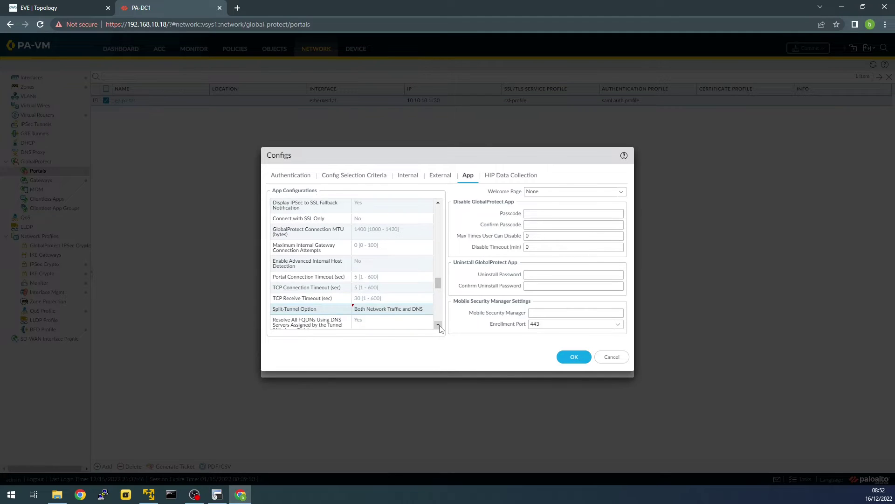
pyautogui.click(438, 324)
pyautogui.click(438, 324)
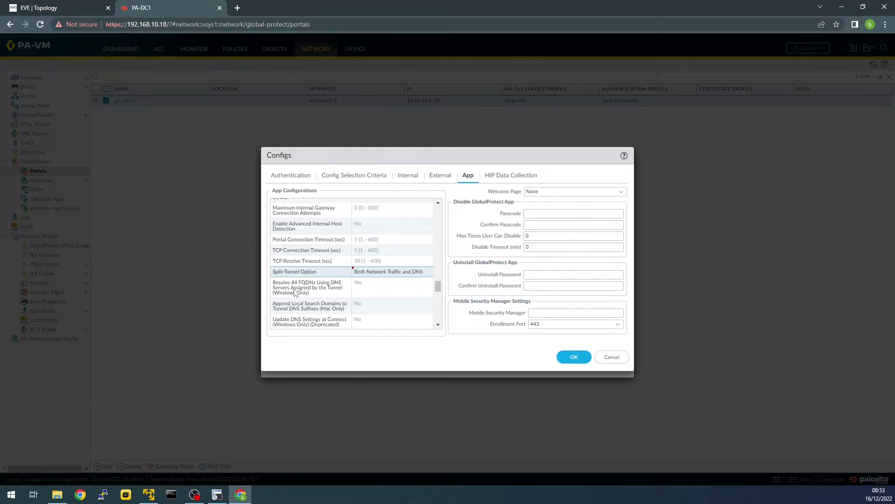
# Step: Set Resolve All FQDNs Using Tunnel DNS Servers to No and save agent and portal
pyautogui.click(359, 286)
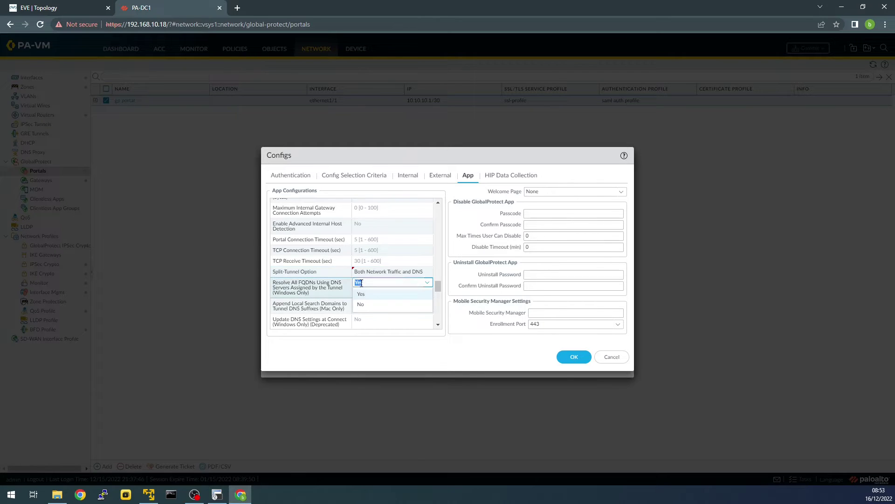
pyautogui.click(362, 304)
pyautogui.click(452, 350)
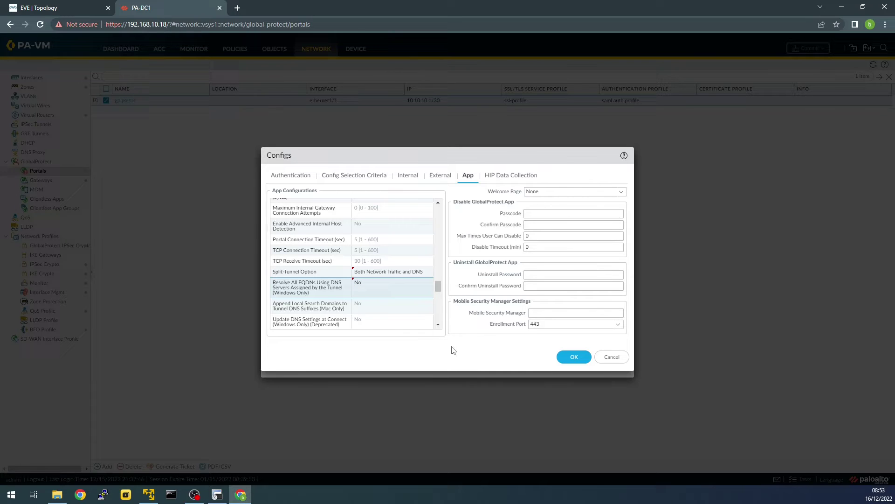
pyautogui.click(574, 357)
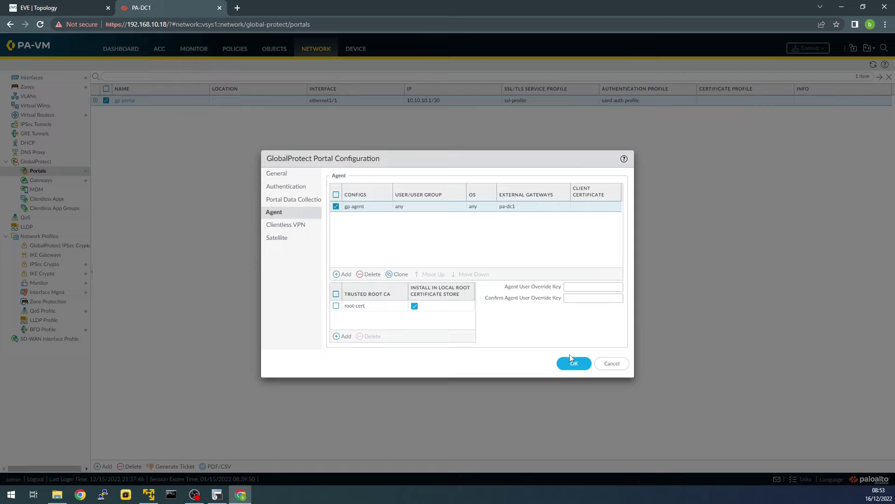
pyautogui.click(579, 366)
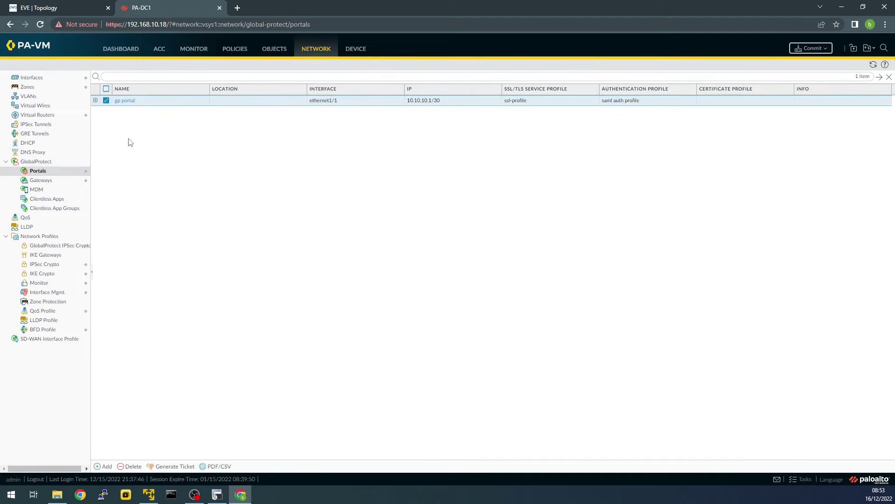
# Step: Open the client gw config under the gp gateway's Agent Client Settings at its Split Tunnel tab
pyautogui.click(41, 182)
pyautogui.click(122, 101)
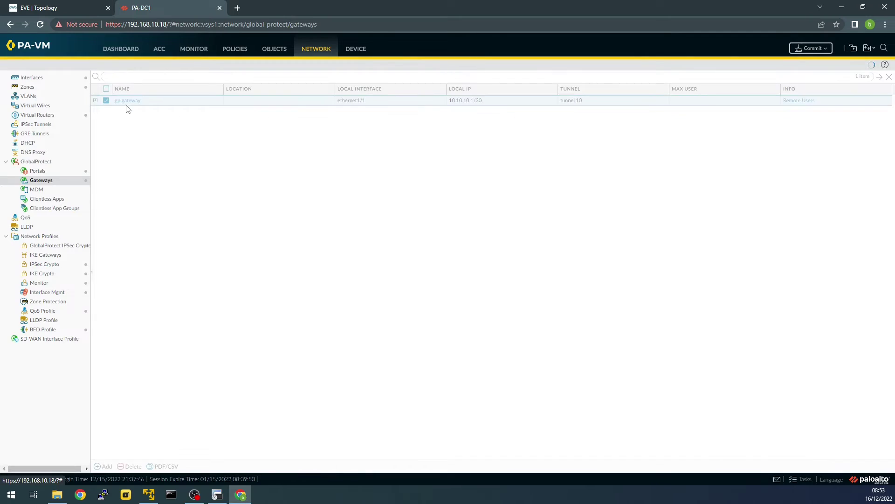
pyautogui.click(267, 181)
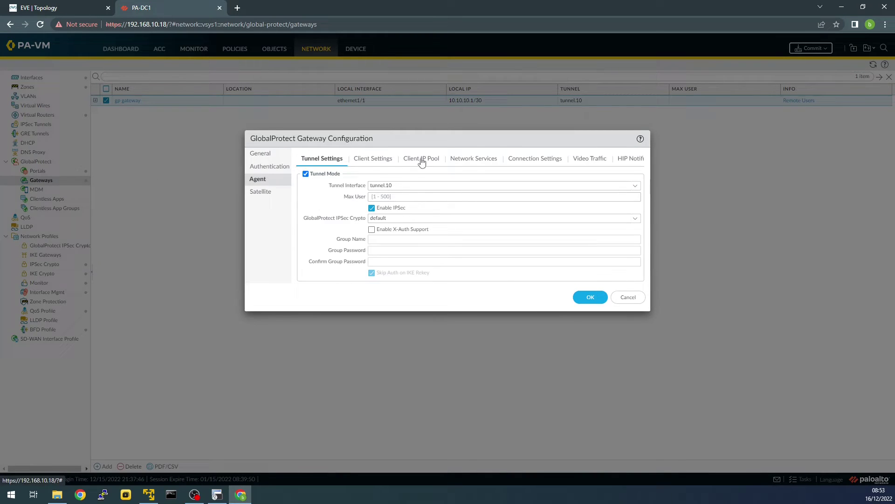
pyautogui.click(373, 160)
pyautogui.click(316, 220)
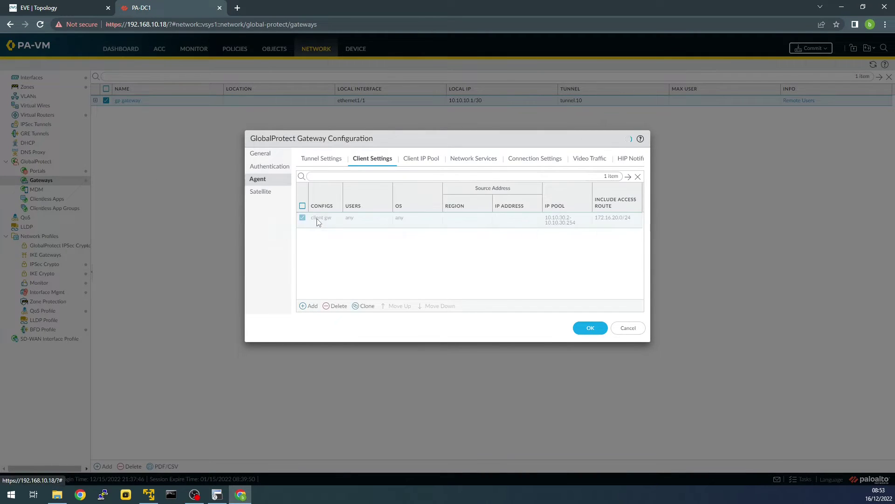
pyautogui.click(479, 144)
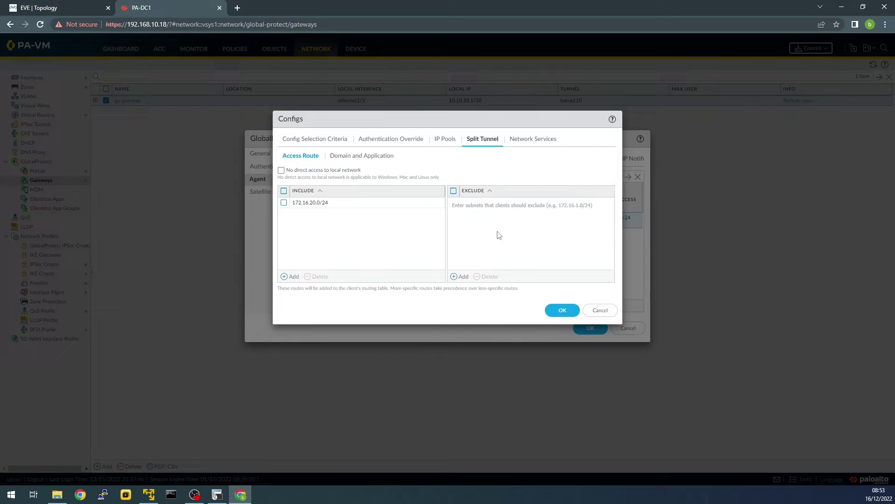
# Step: Add *.techfrapi.com to client gw's Include Domain list and save the config
pyautogui.click(340, 160)
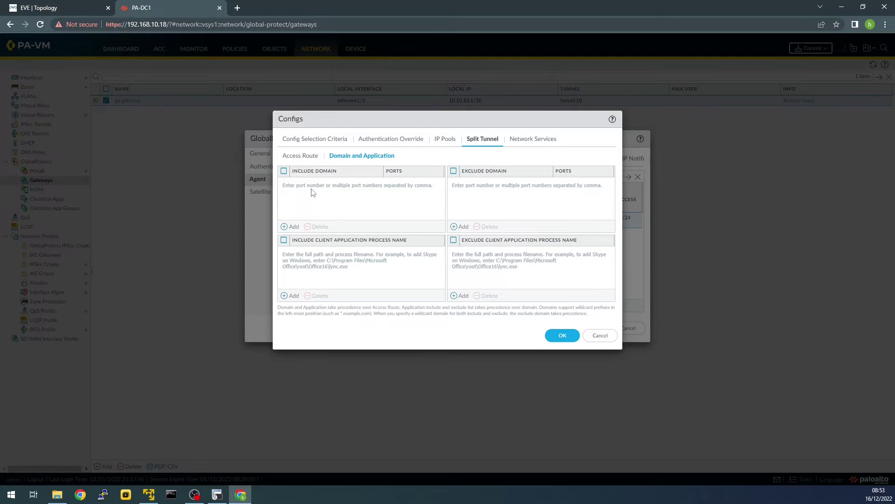
pyautogui.click(293, 226)
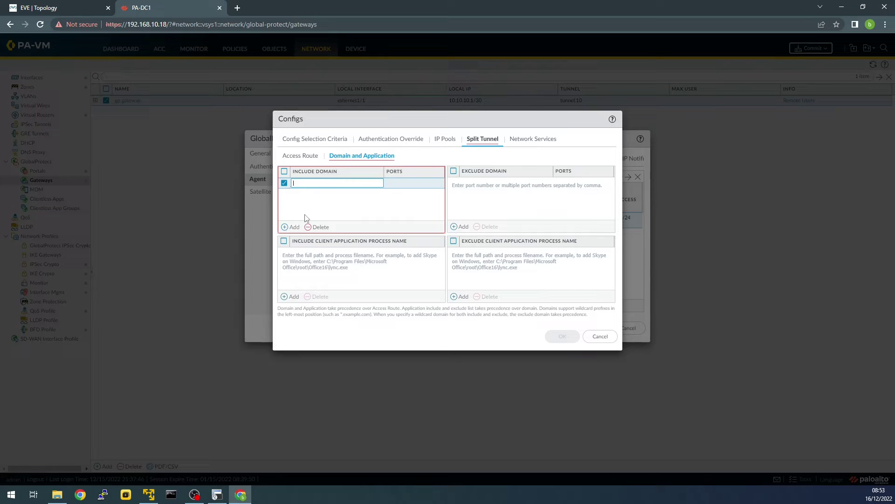
pyautogui.write('*.techfrapi.com')
pyautogui.press('Return')
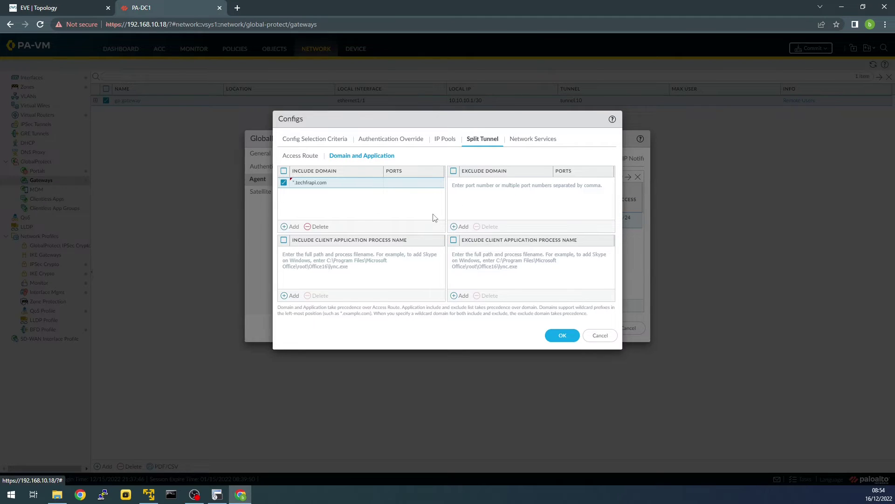
pyautogui.click(561, 335)
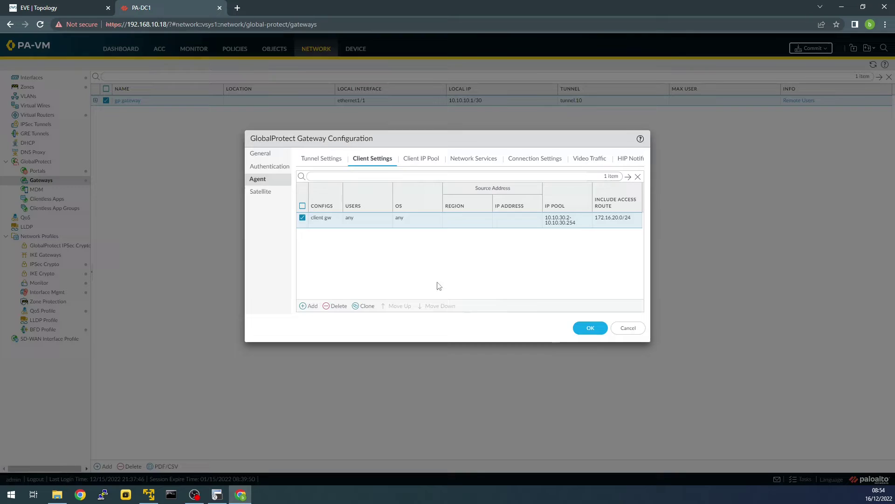
# Step: Save the gp gateway configuration and commit all changes to the firewall
pyautogui.click(588, 329)
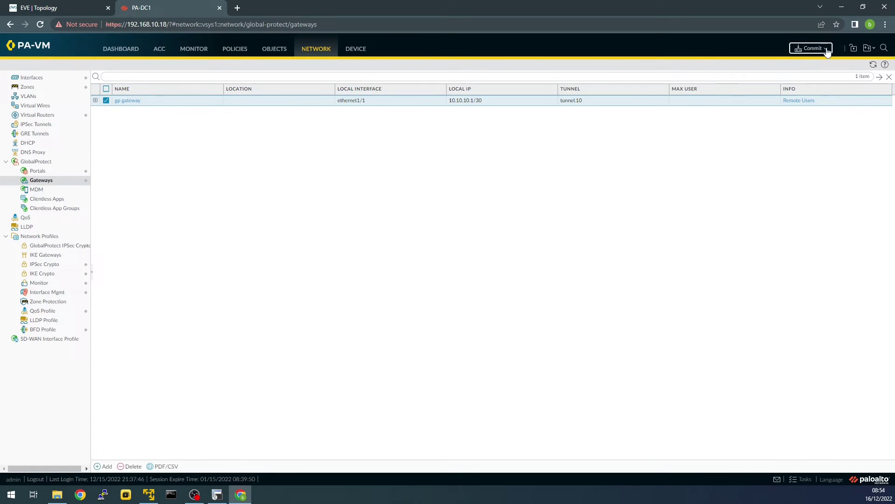
pyautogui.click(813, 49)
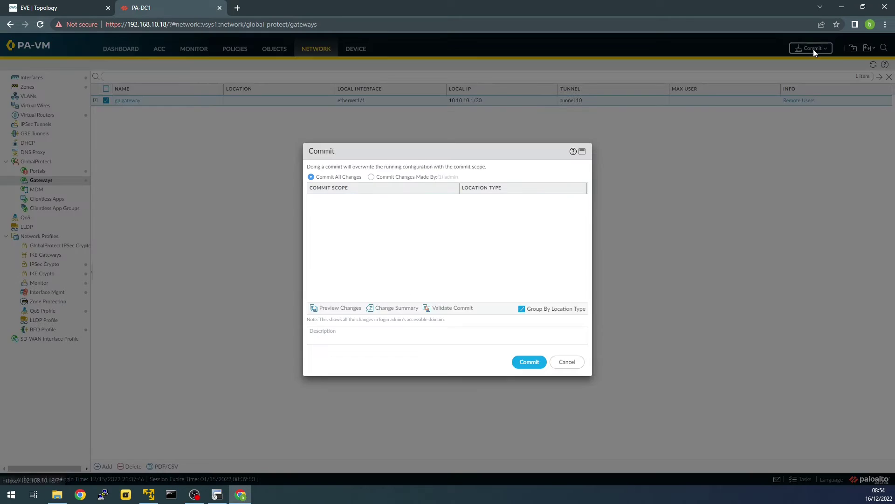
pyautogui.click(530, 362)
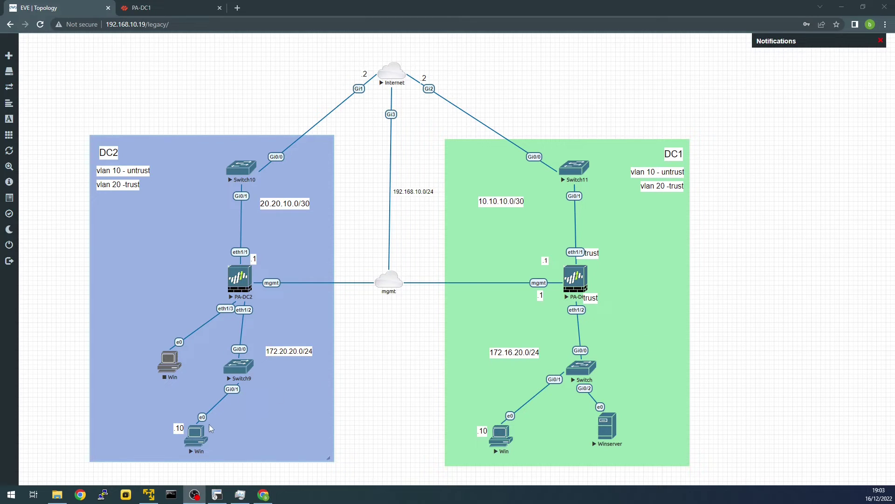
# Step: On the DC2 Windows client console, start a GlobalProtect connection to portal 10.10.10.1
pyautogui.click(195, 435)
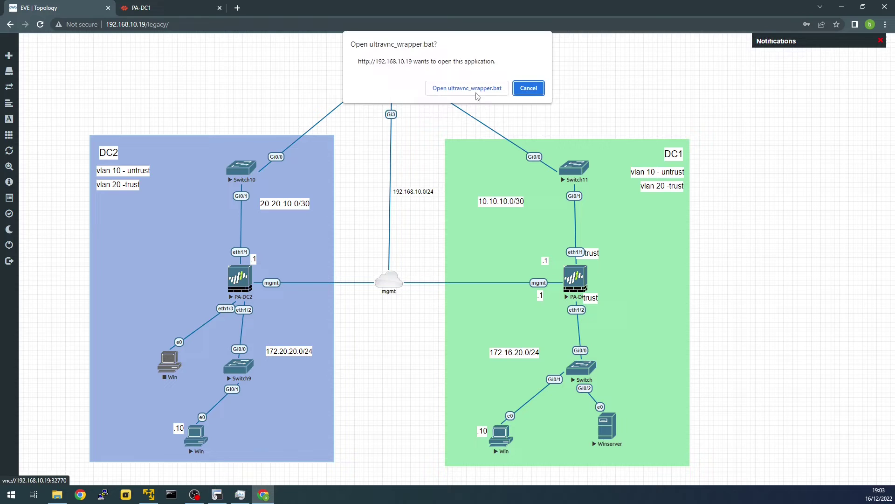
pyautogui.click(478, 88)
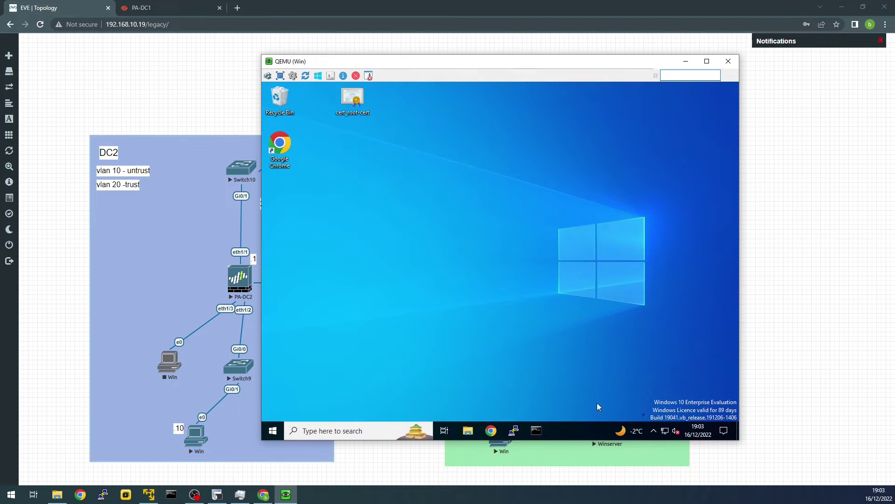
pyautogui.click(653, 430)
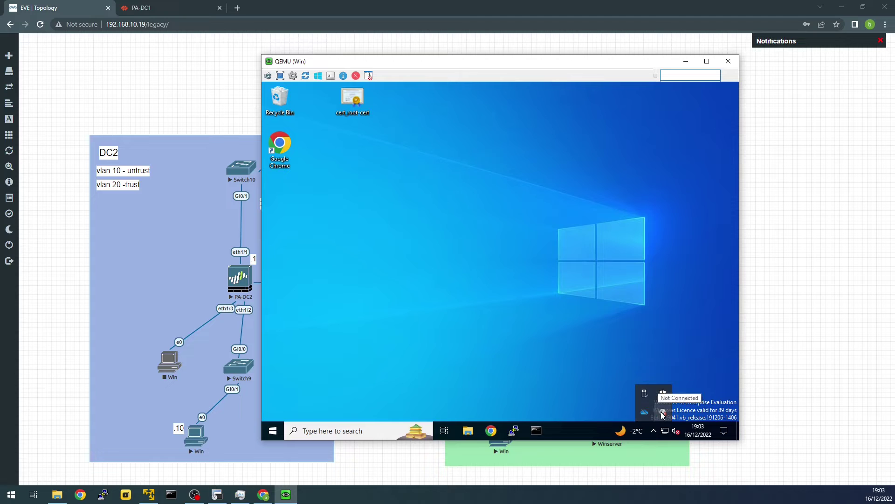
pyautogui.click(663, 414)
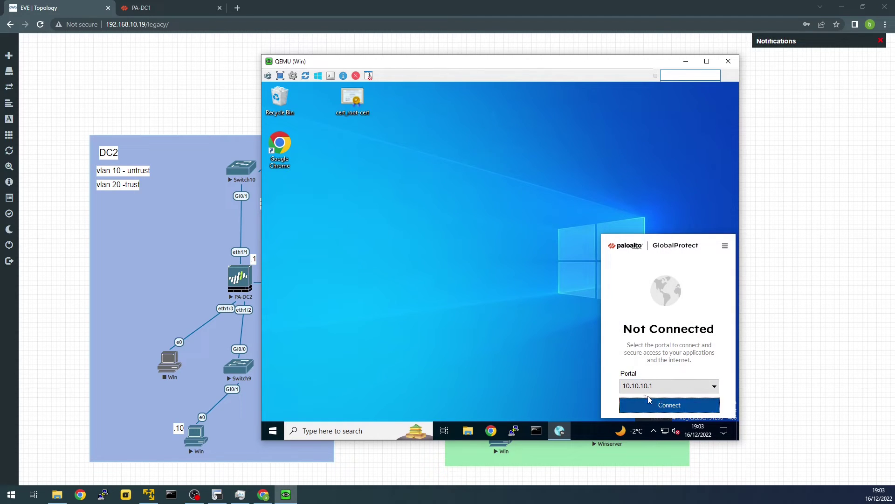
pyautogui.click(648, 399)
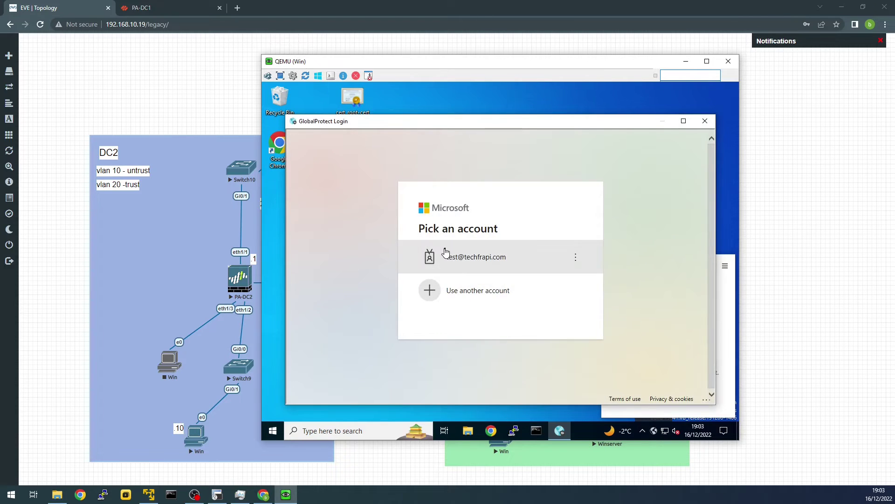
# Step: Sign in with the Microsoft account and password, skip security setup, and close the Connected panel
pyautogui.click(472, 262)
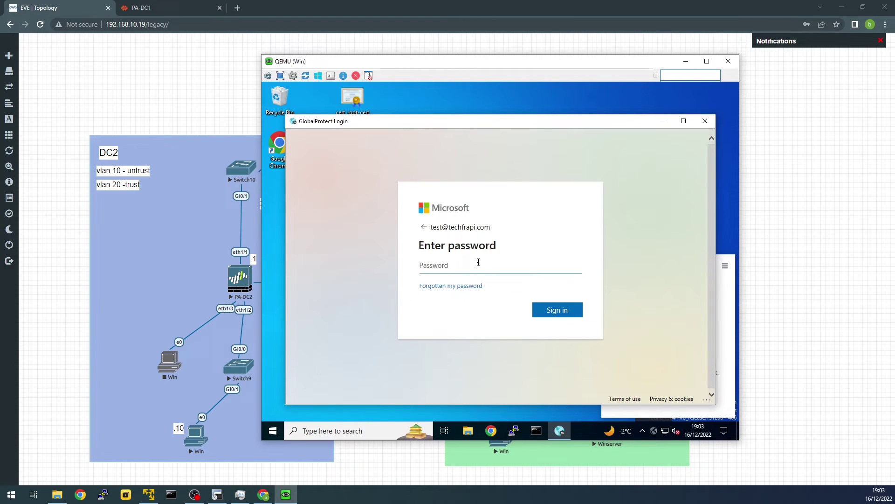
pyautogui.write('******')
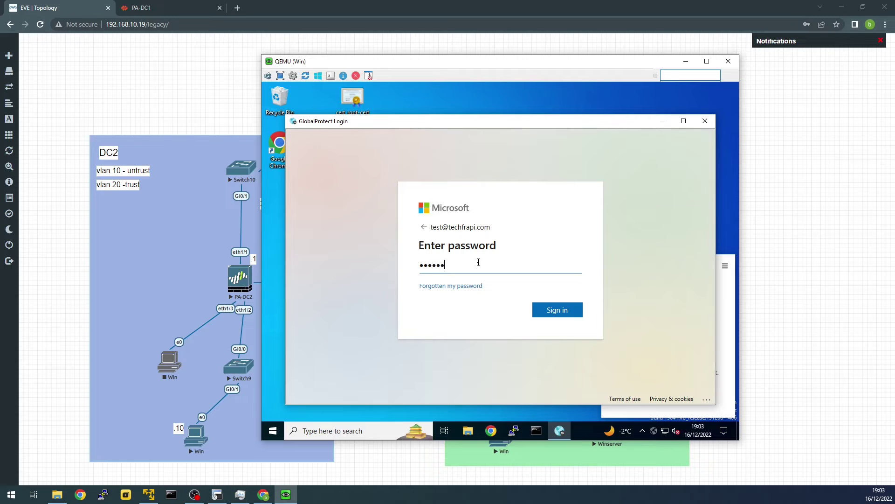
pyautogui.write('**')
pyautogui.press('Tab')
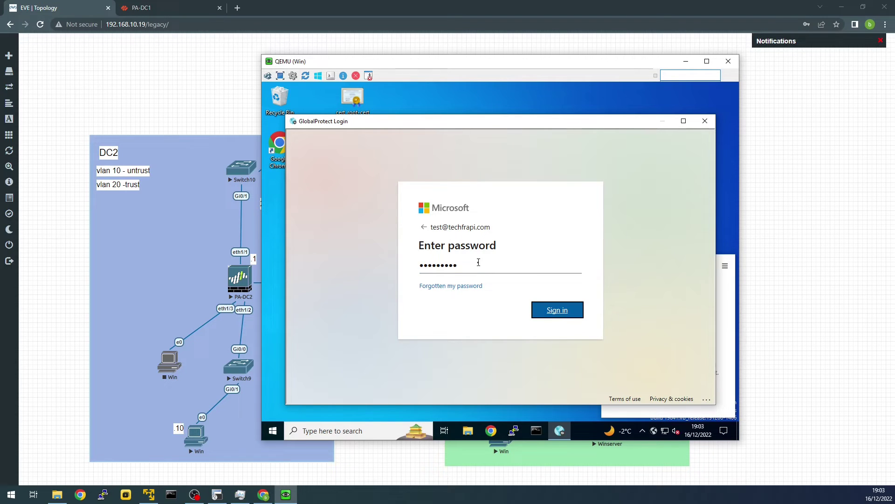
pyautogui.press('Return')
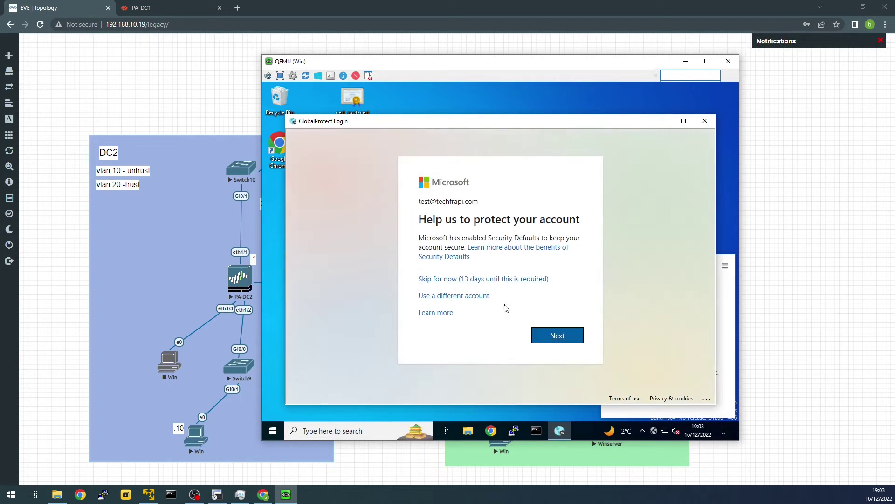
pyautogui.click(485, 283)
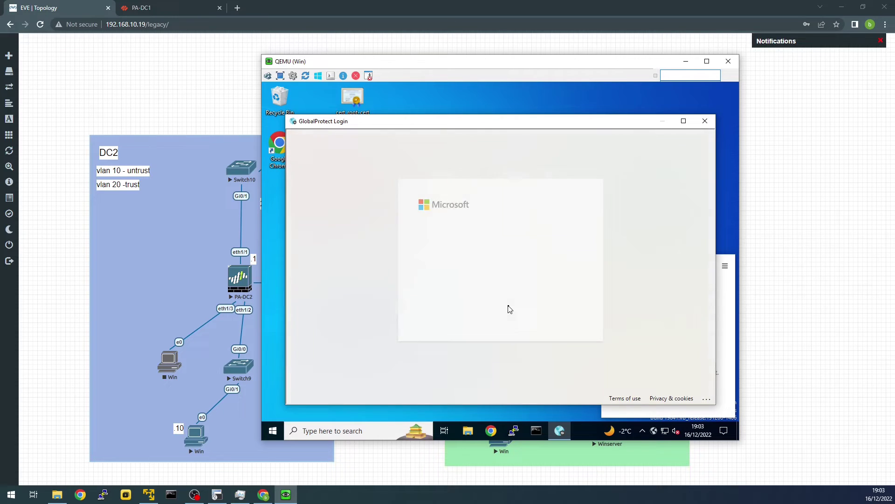
pyautogui.click(509, 312)
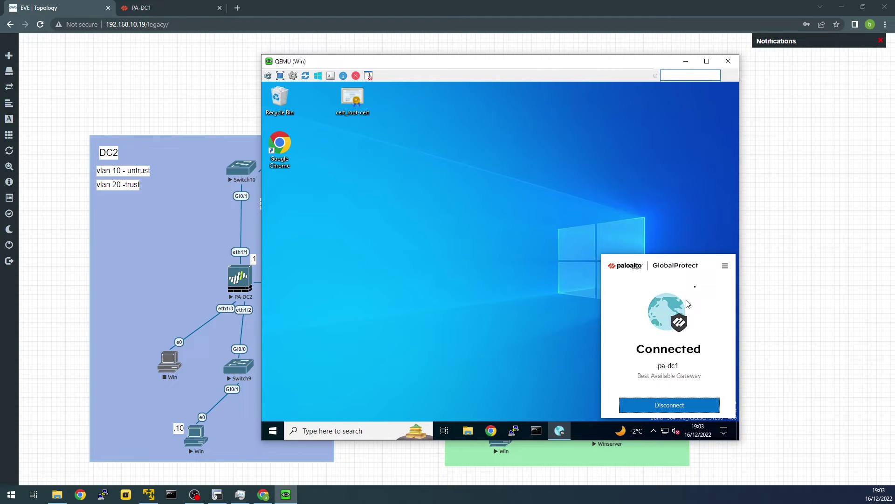
pyautogui.click(449, 365)
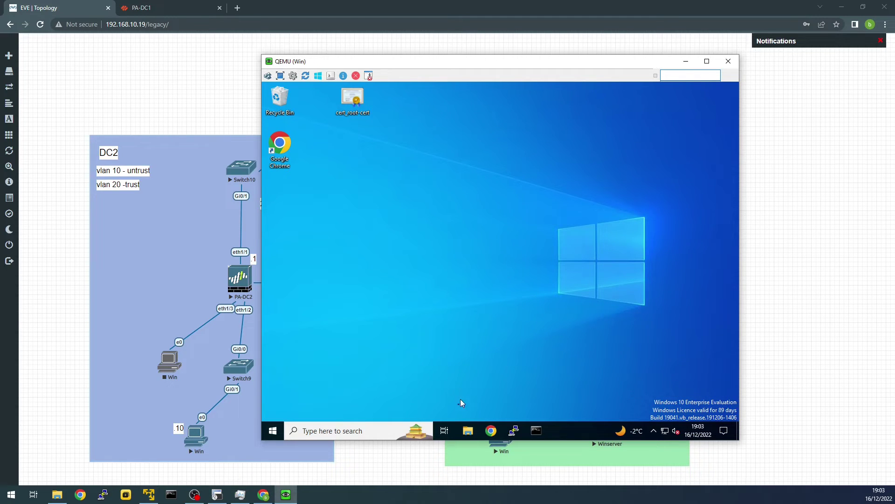
# Step: Launch Wireshark from Windows search
pyautogui.click(350, 430)
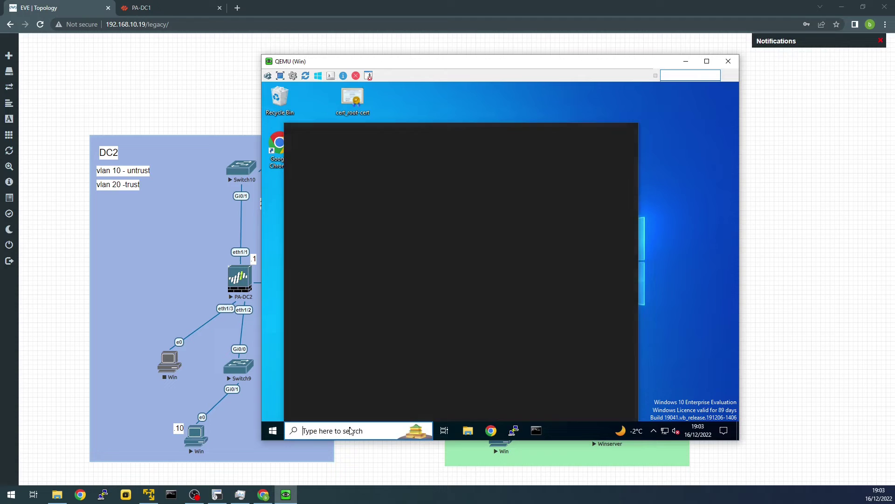
pyautogui.write('wireshark')
pyautogui.press('Return')
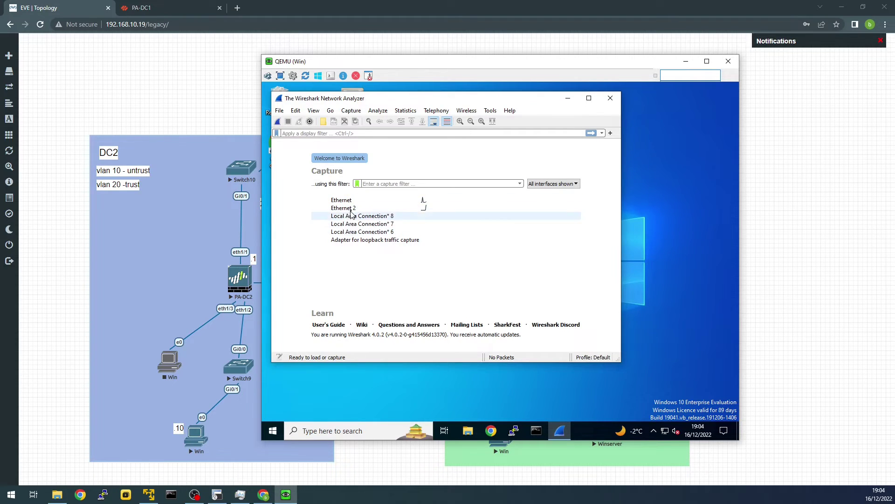
# Step: Capture on both Ethernet and Ethernet 2, then switch to Chrome
pyautogui.moveTo(347, 200); pyautogui.dragTo(351, 209)
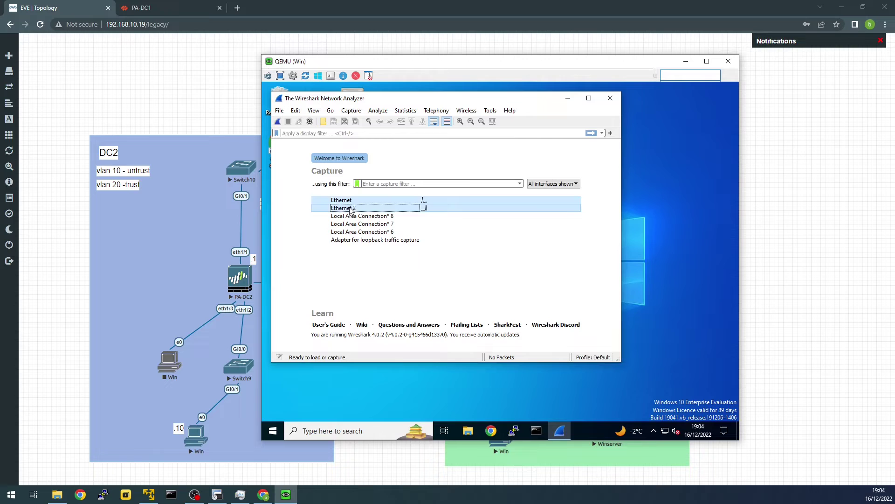
pyautogui.click(277, 121)
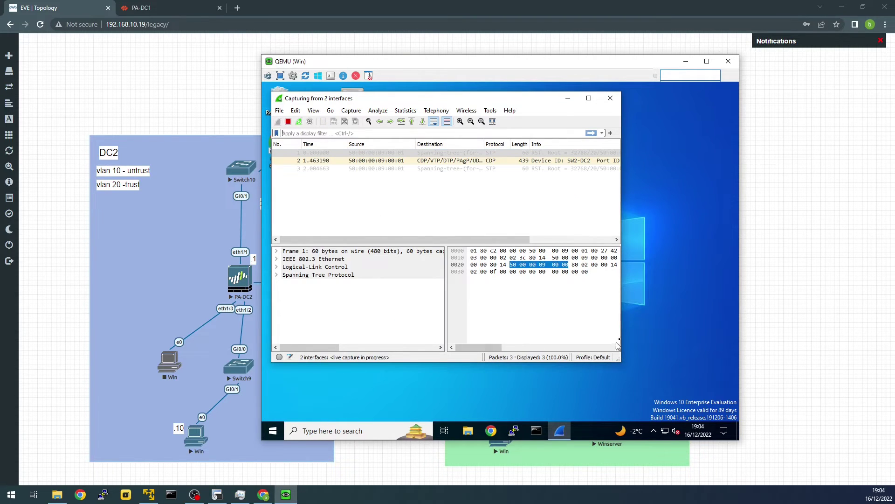
pyautogui.click(488, 430)
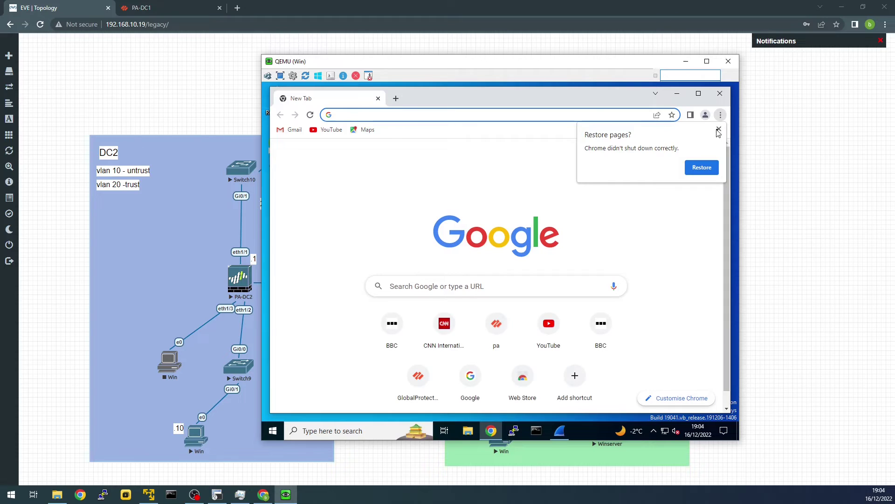
# Step: Load YouTube and cnn.com, then start loading pa-dc1 in a third tab
pyautogui.click(719, 129)
pyautogui.click(332, 130)
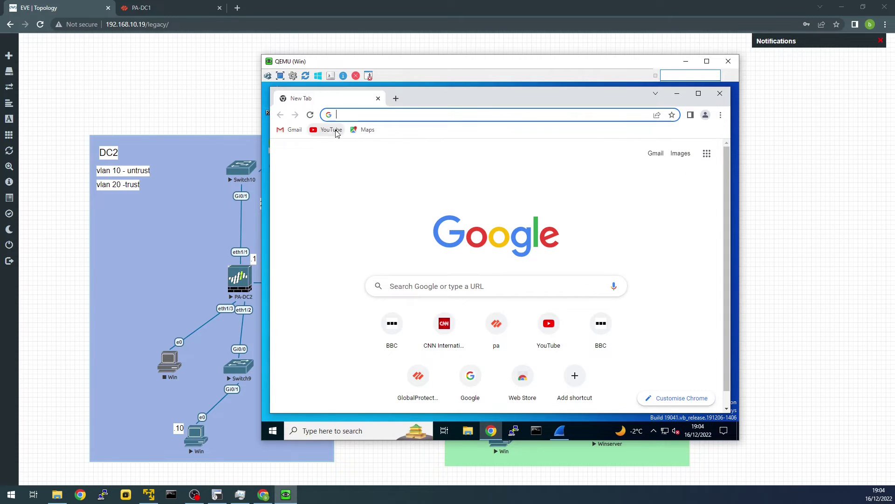
pyautogui.click(397, 98)
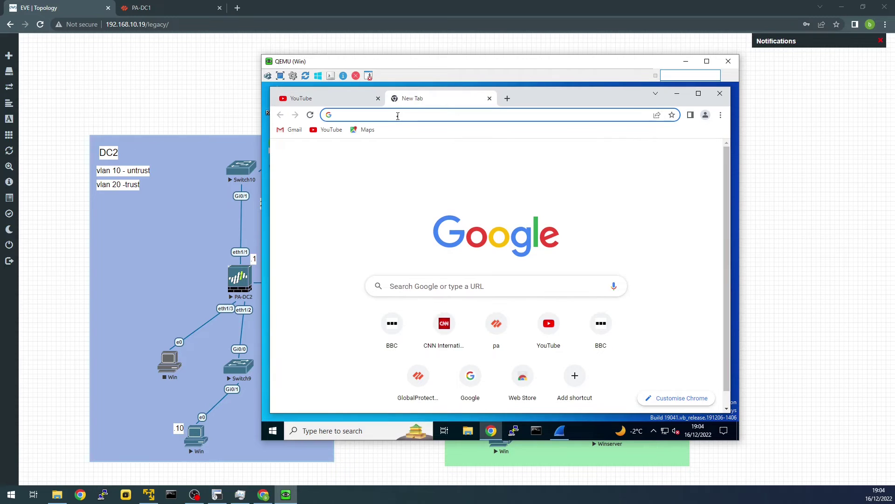
pyautogui.write('cnn.com')
pyautogui.press('Return')
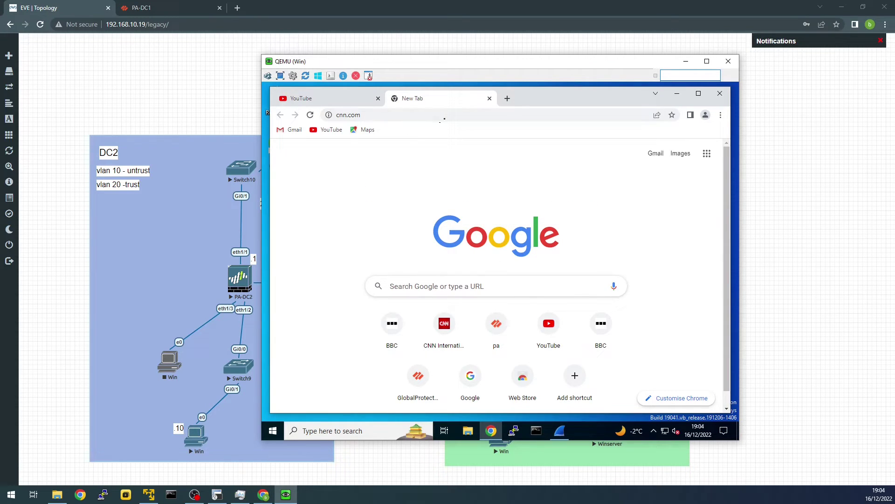
pyautogui.click(506, 98)
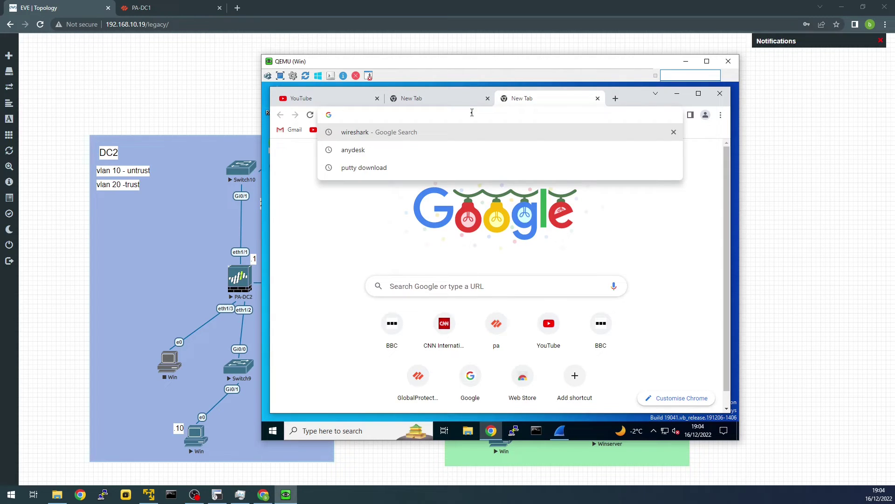
pyautogui.write('pa-dc1')
pyautogui.press('Return')
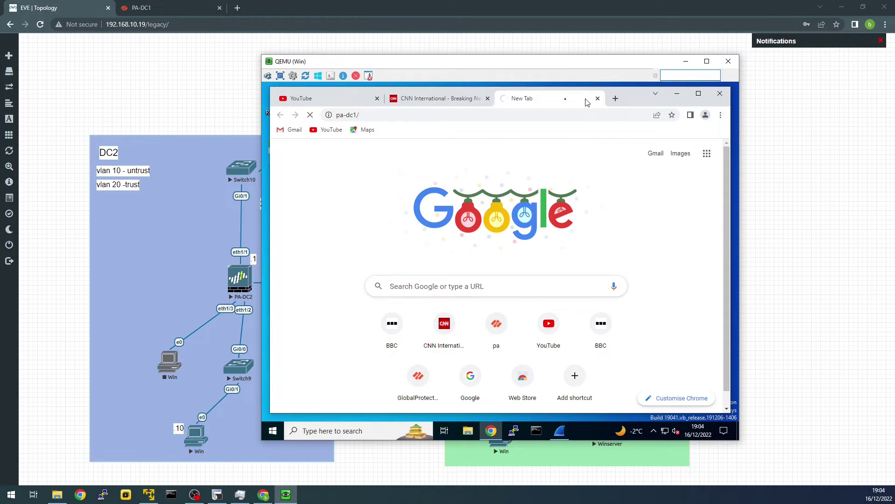
# Step: Check the open tabs and load pa-dc1.techfrapi.com in a fourth tab
pyautogui.click(432, 99)
pyautogui.click(347, 101)
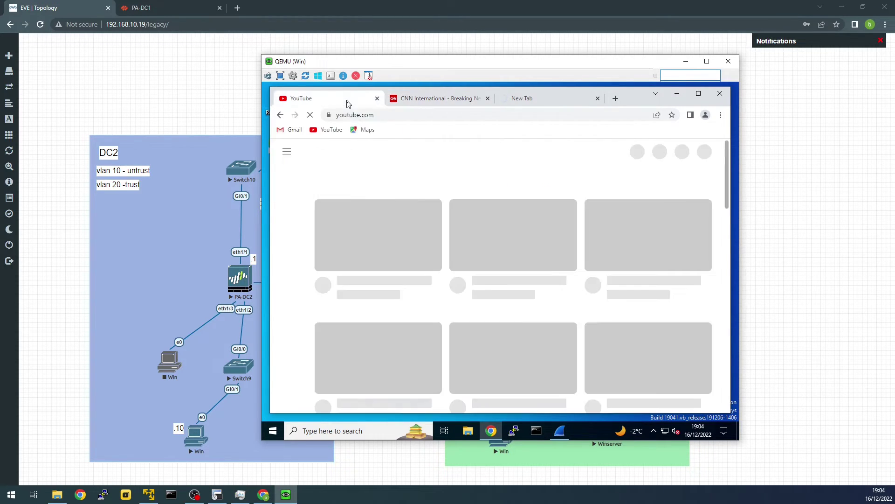
pyautogui.click(520, 99)
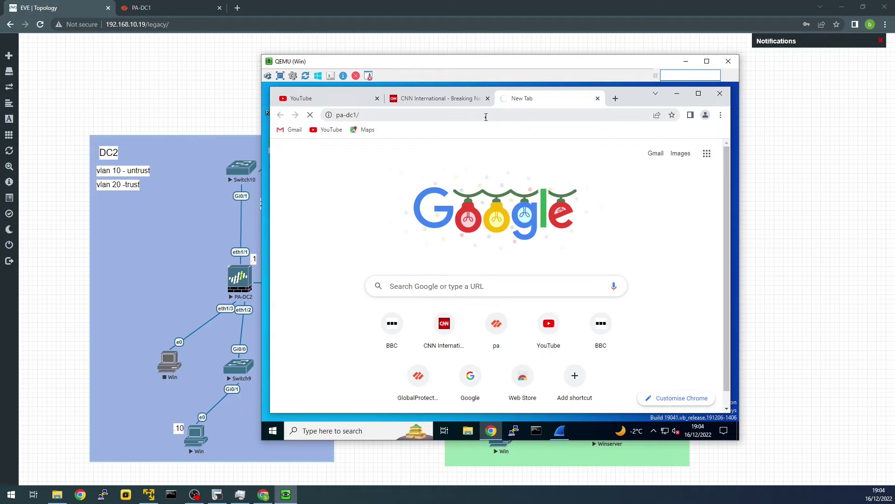
pyautogui.click(615, 98)
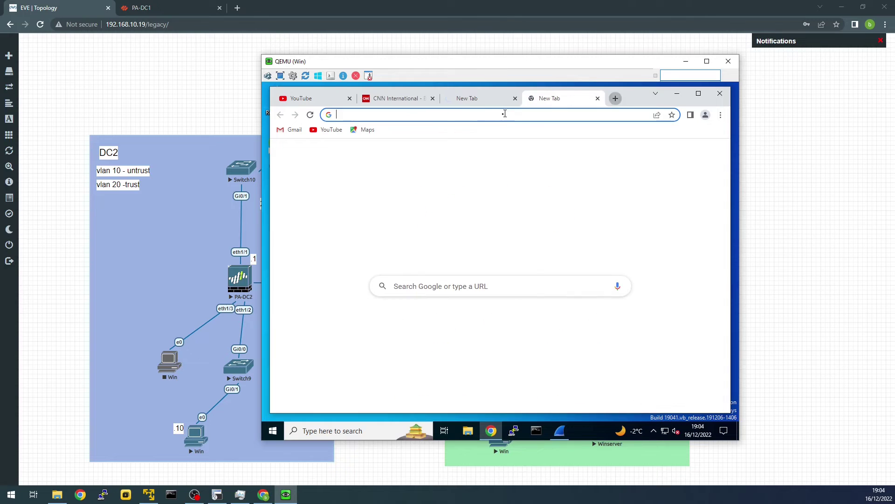
pyautogui.click(502, 115)
pyautogui.write('pa-dc1')
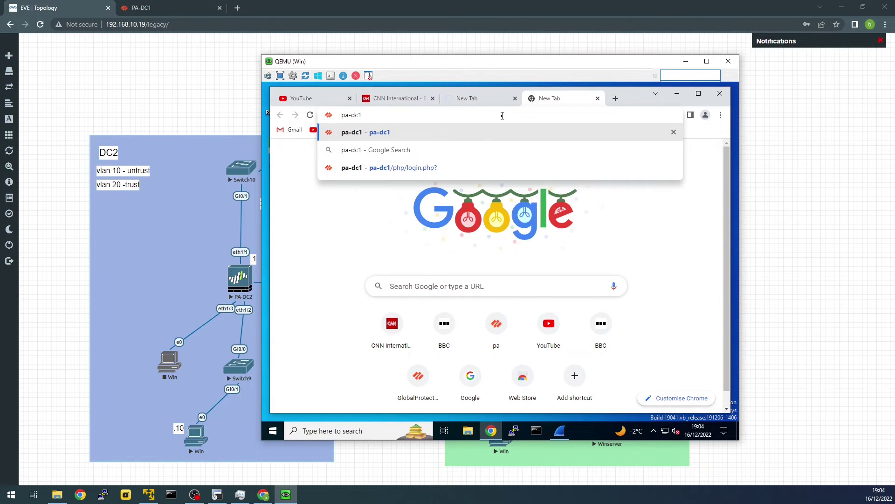
pyautogui.write('.')
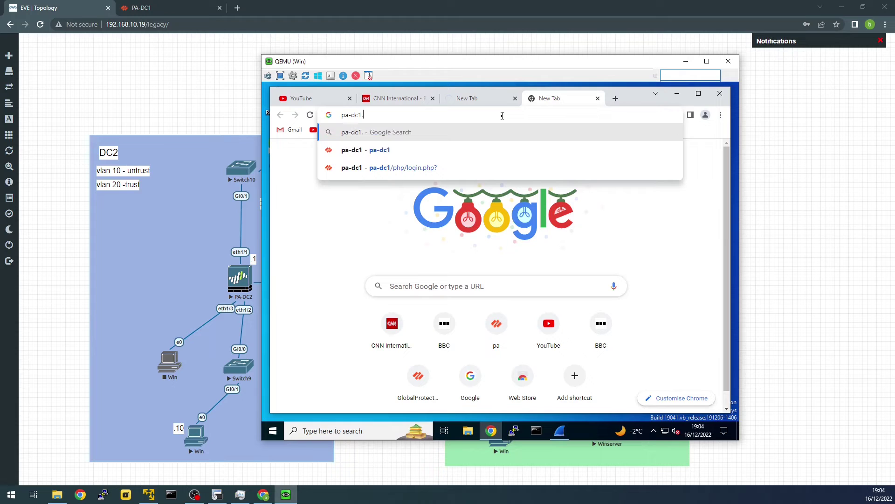
pyautogui.write('te')
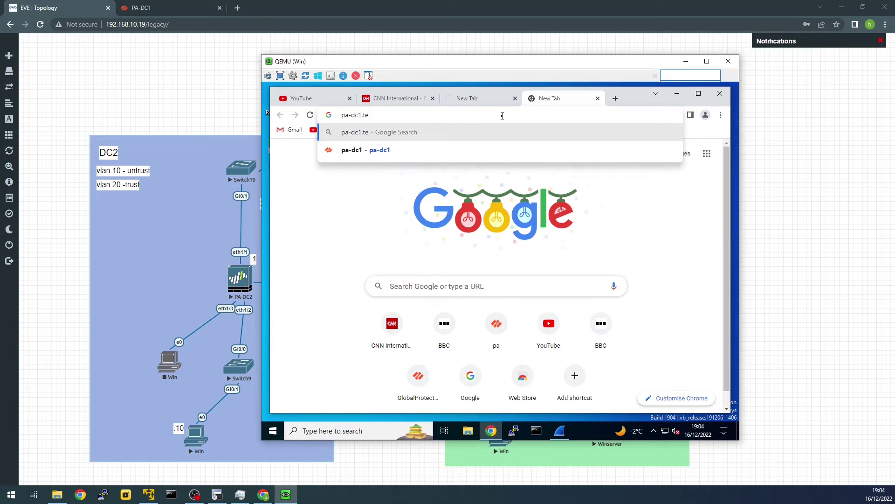
pyautogui.write('chfrapi')
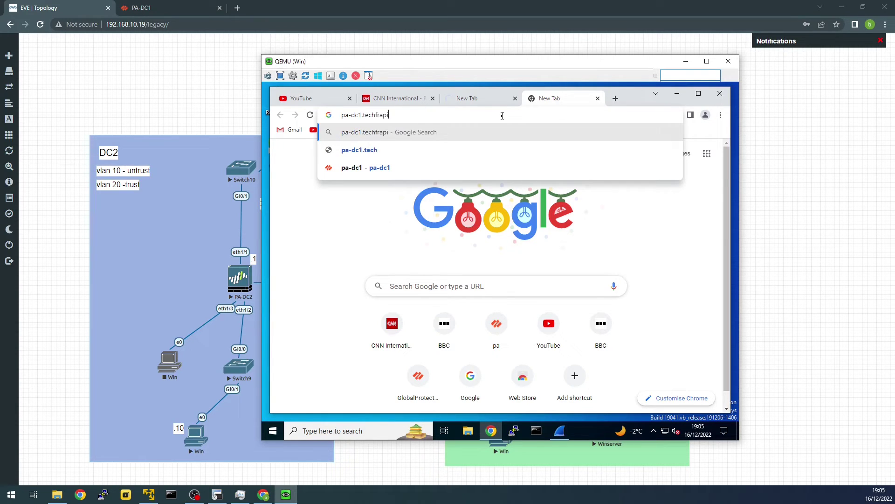
pyautogui.write('.com')
pyautogui.press('Return')
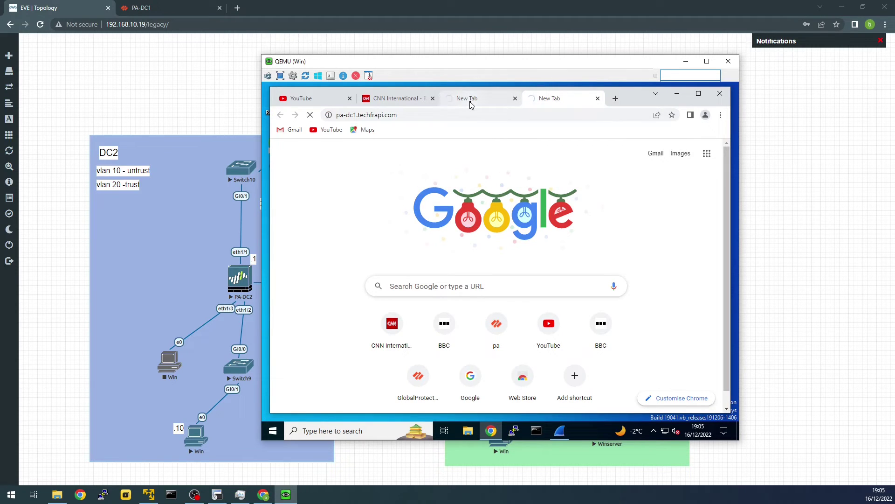
pyautogui.click(351, 117)
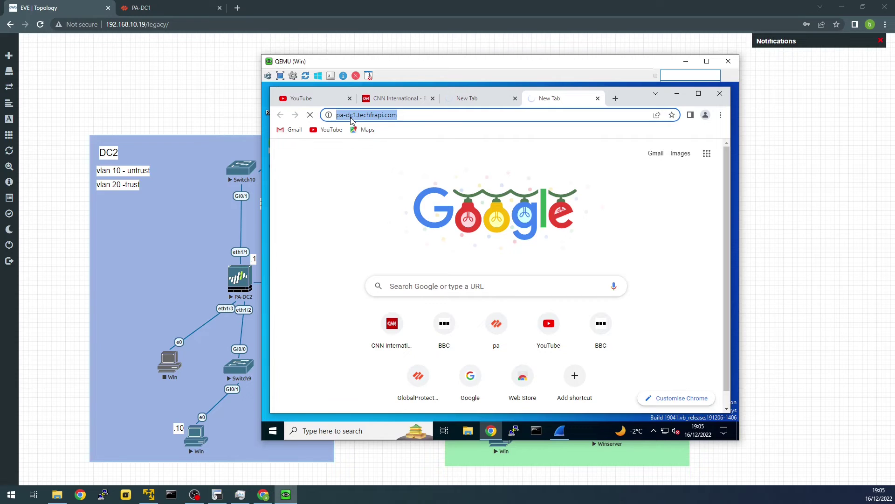
pyautogui.press('Home')
pyautogui.write('https://')
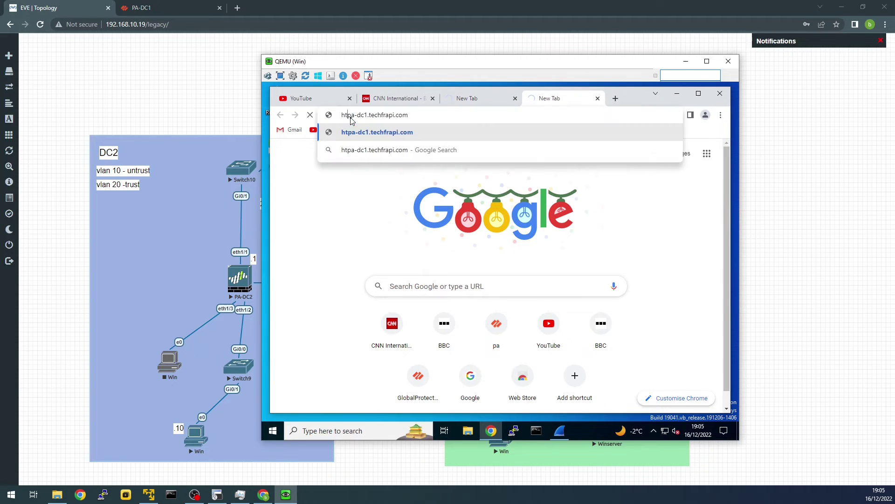
pyautogui.press('Return')
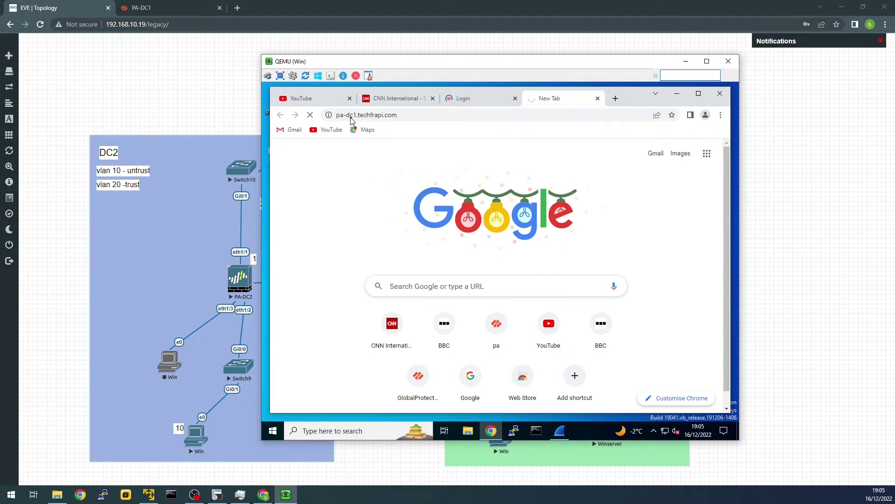
pyautogui.click(461, 99)
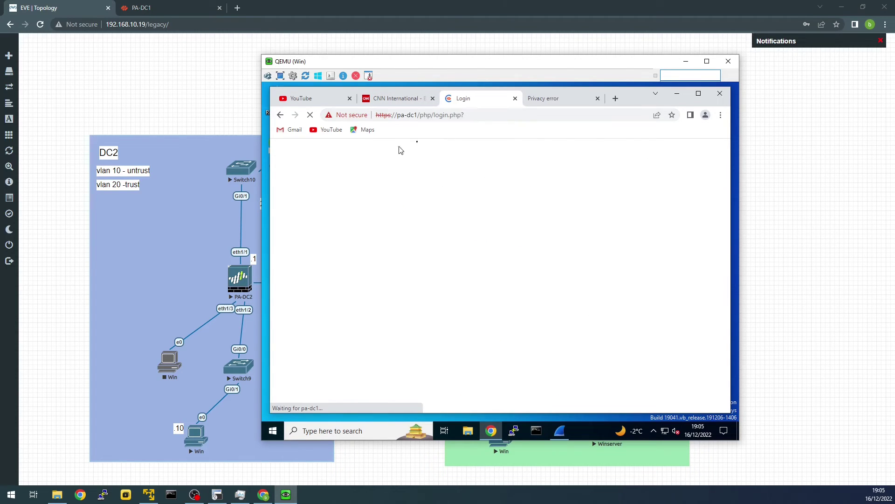
pyautogui.click(531, 99)
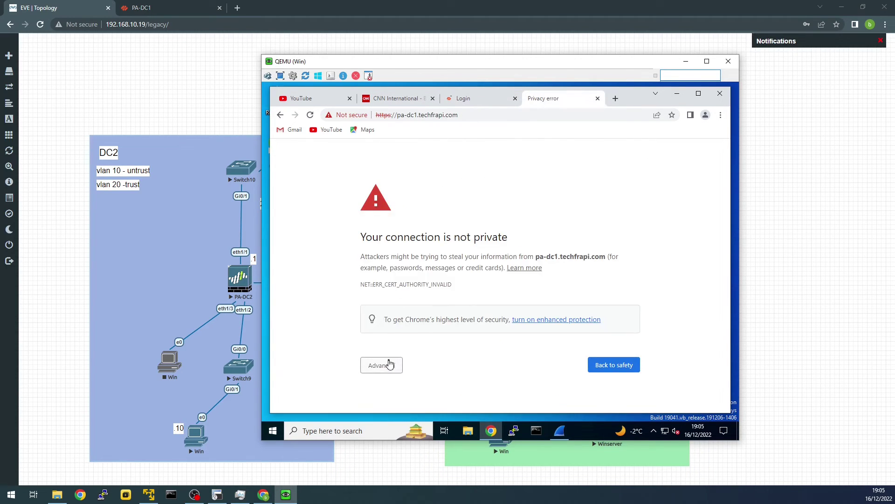
pyautogui.click(387, 364)
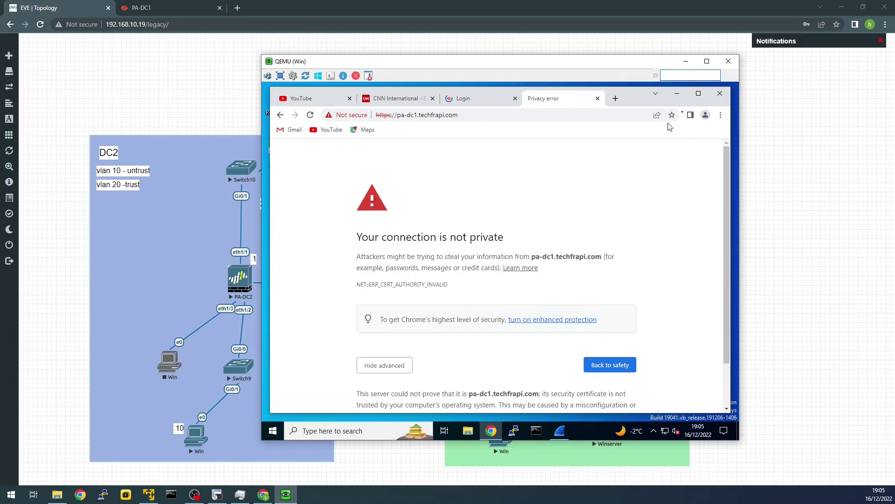
# Step: Stop the capture and apply the filter dns.qry.name contains techfrapi, showing 33 DNS packets
pyautogui.click(677, 94)
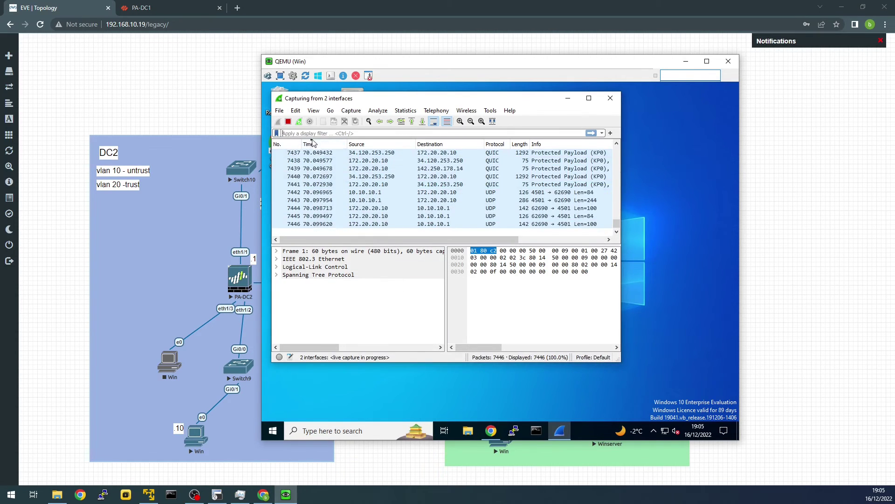
pyautogui.click(289, 121)
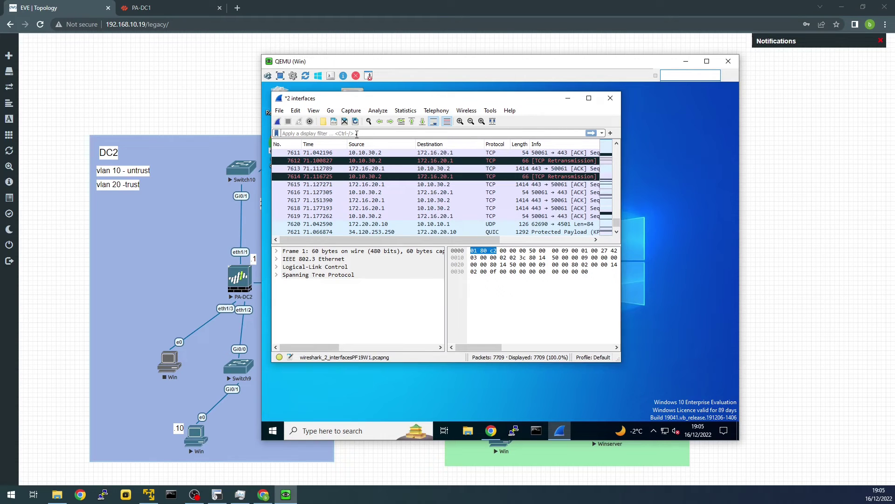
pyautogui.write('dns')
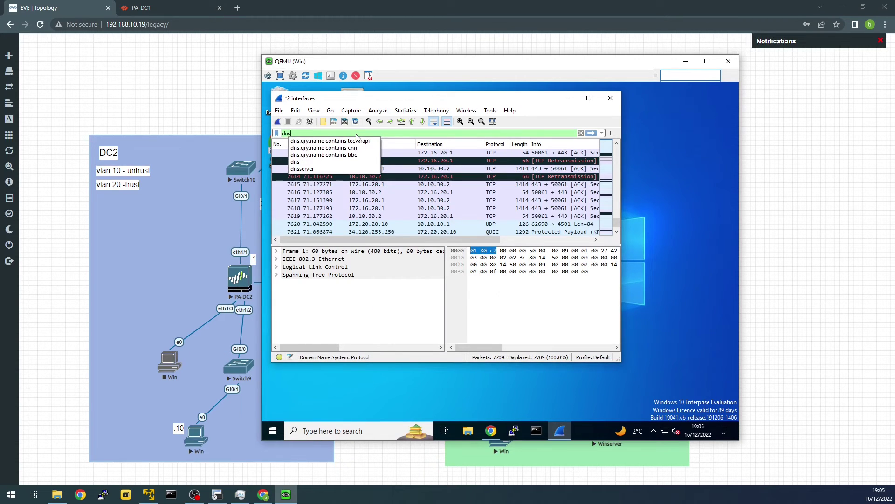
pyautogui.click(357, 140)
pyautogui.press('Return')
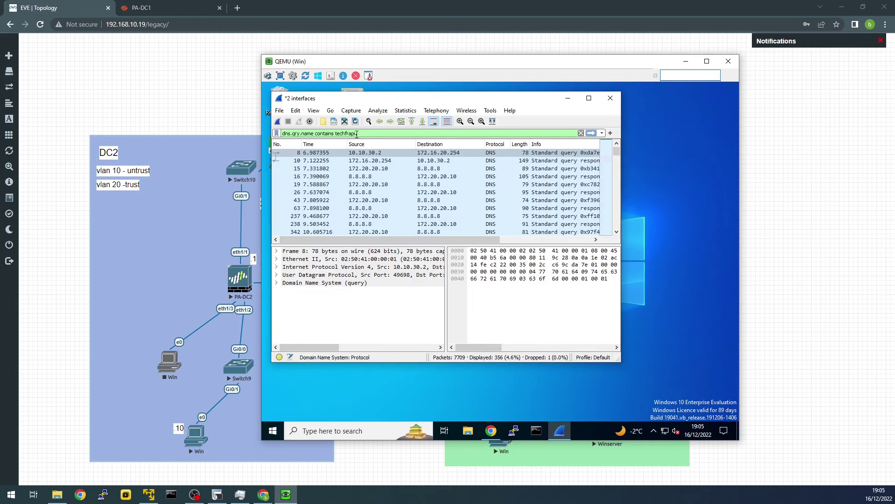
pyautogui.press('Return')
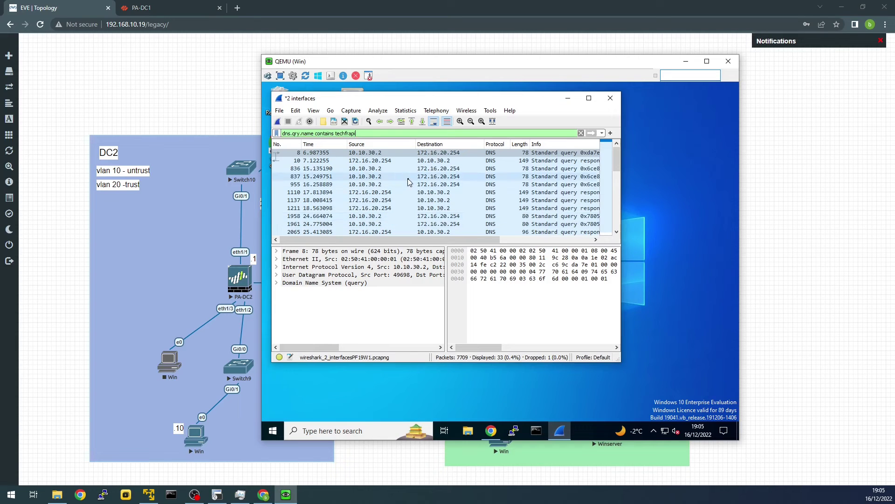
pyautogui.click(383, 136)
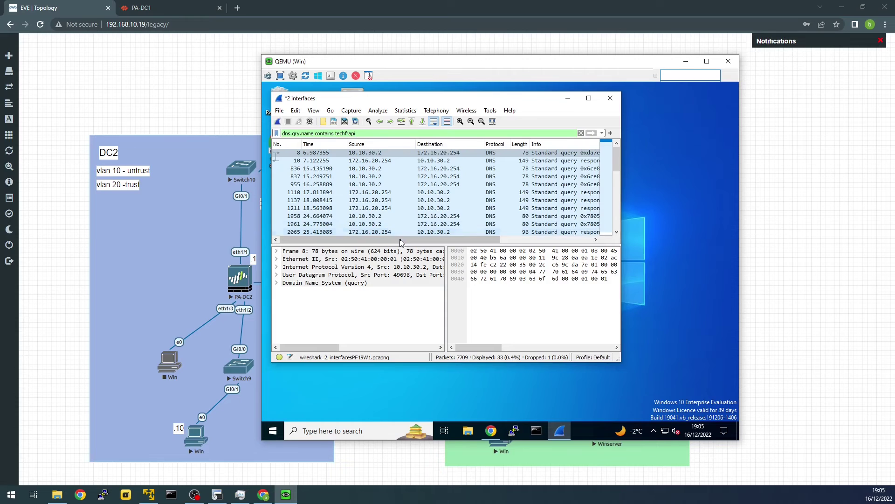
pyautogui.moveTo(401, 242); pyautogui.dragTo(489, 238)
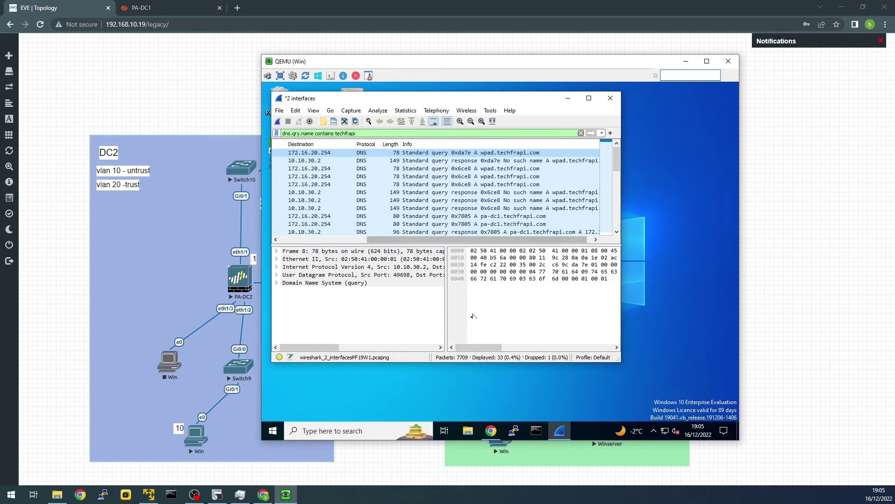
pyautogui.moveTo(463, 240); pyautogui.dragTo(364, 236)
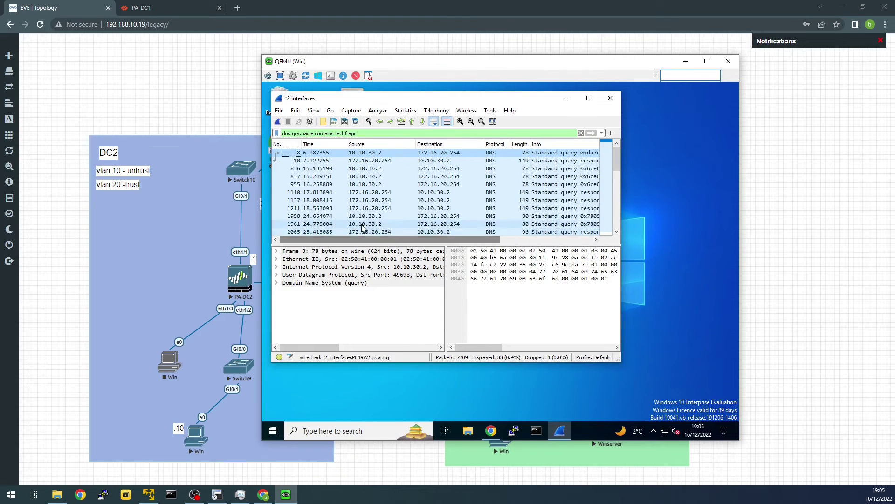
# Step: Filter the capture to dns.qry.name contains youtube and check the queries going to 8.8.8.8
pyautogui.click(366, 134)
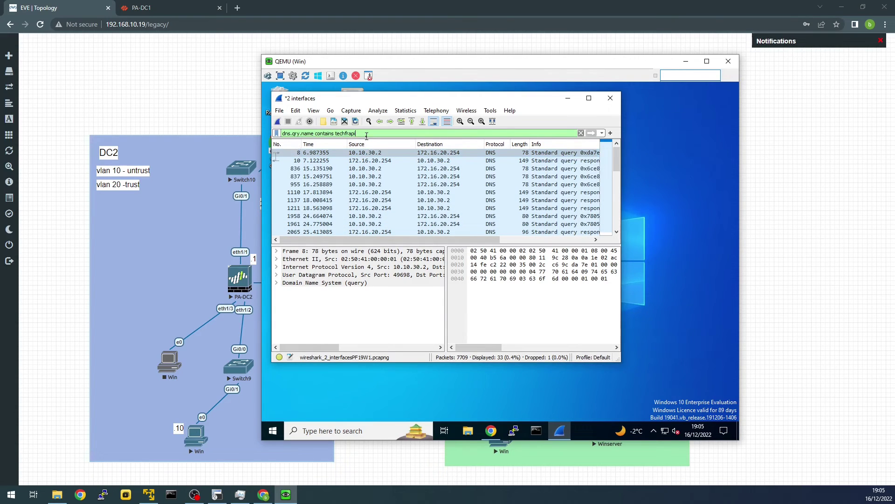
pyautogui.press('BackSpace')
pyautogui.press('BackSpace')
pyautogui.press('BackSpace')
pyautogui.press('BackSpace')
pyautogui.press('BackSpace')
pyautogui.press('BackSpace')
pyautogui.press('BackSpace')
pyautogui.press('BackSpace')
pyautogui.press('BackSpace')
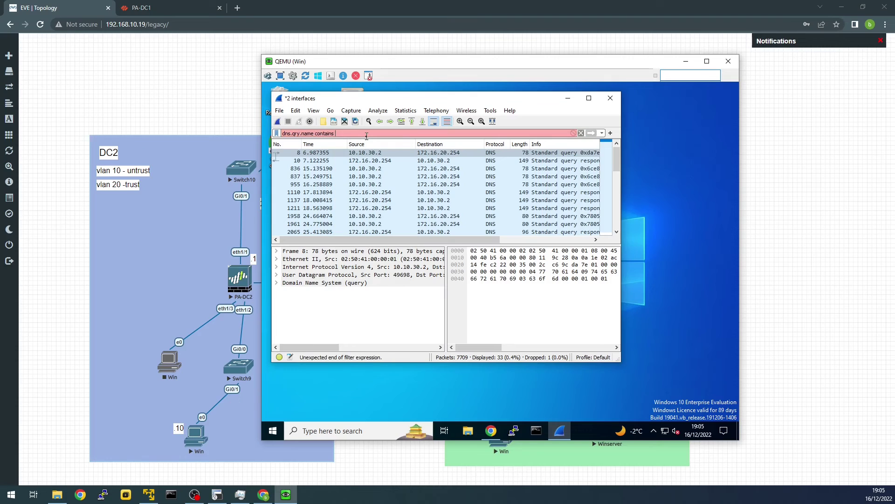
pyautogui.write('youtube')
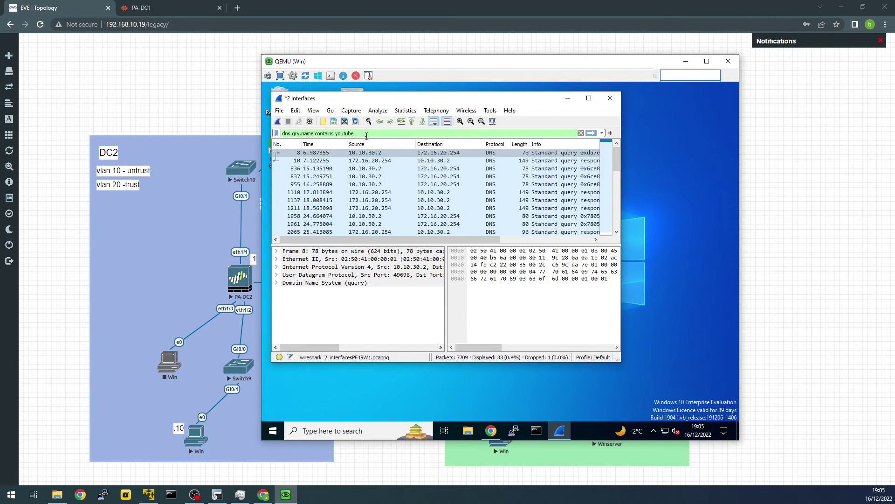
pyautogui.press('Return')
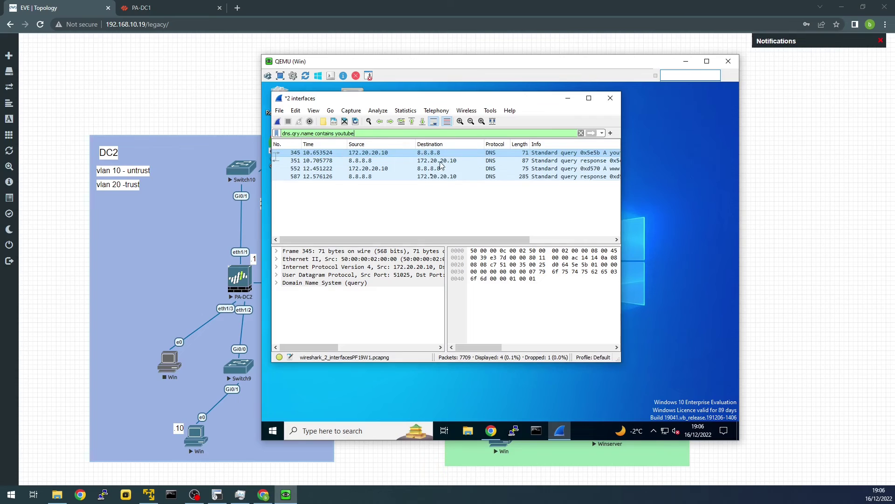
pyautogui.moveTo(438, 239); pyautogui.dragTo(498, 240)
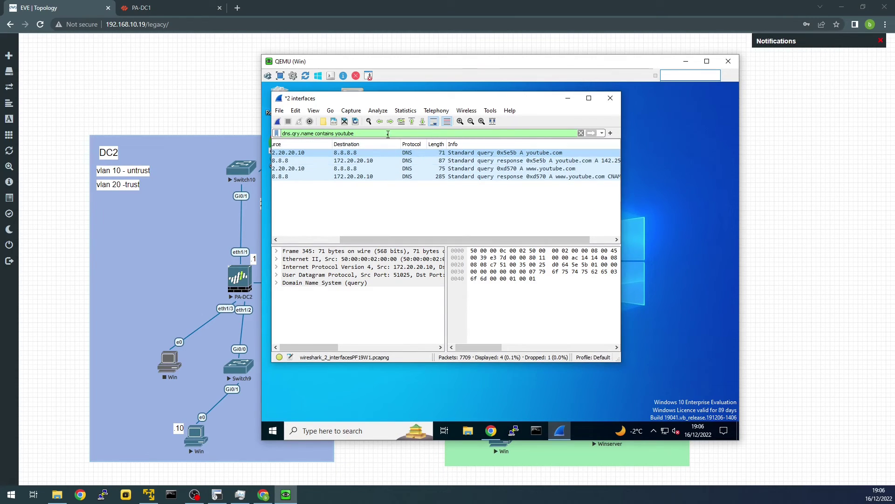
# Step: Change the filter to dns.qry.name contains cnn, showing cnn.com queries answered by 8.8.8.8
pyautogui.click(388, 134)
pyautogui.press('BackSpace')
pyautogui.press('BackSpace')
pyautogui.press('BackSpace')
pyautogui.press('BackSpace')
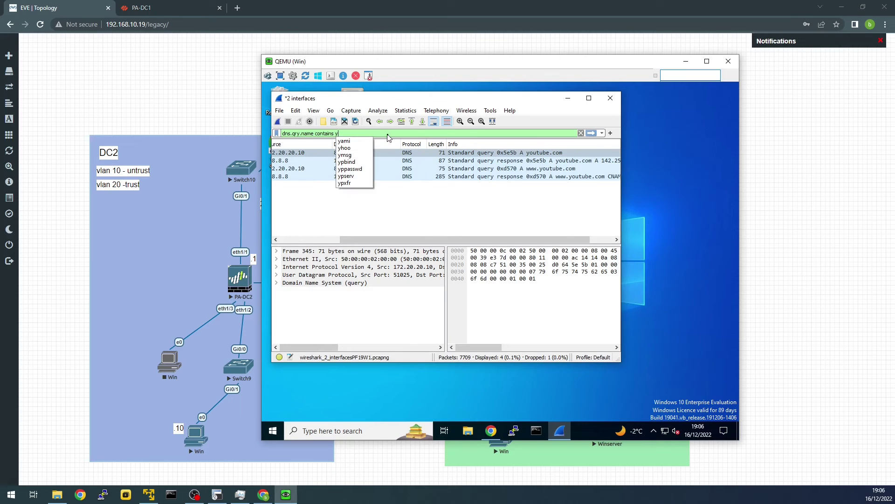
pyautogui.write('cnn')
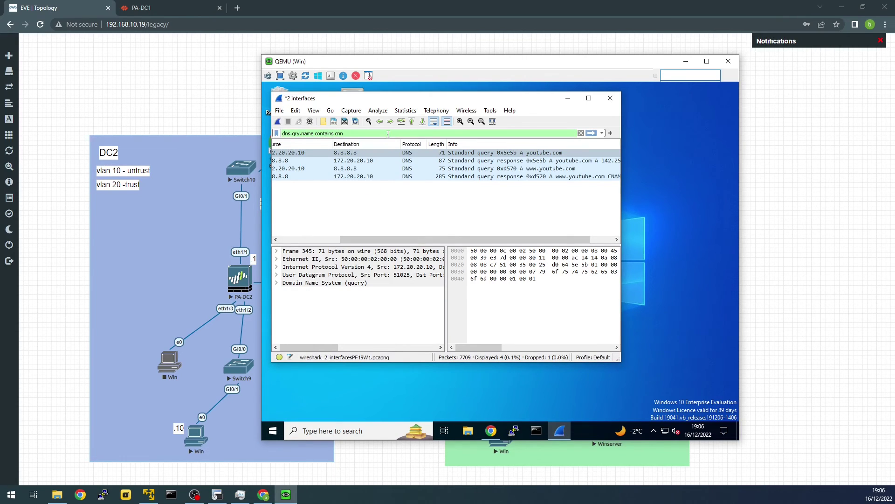
pyautogui.press('Return')
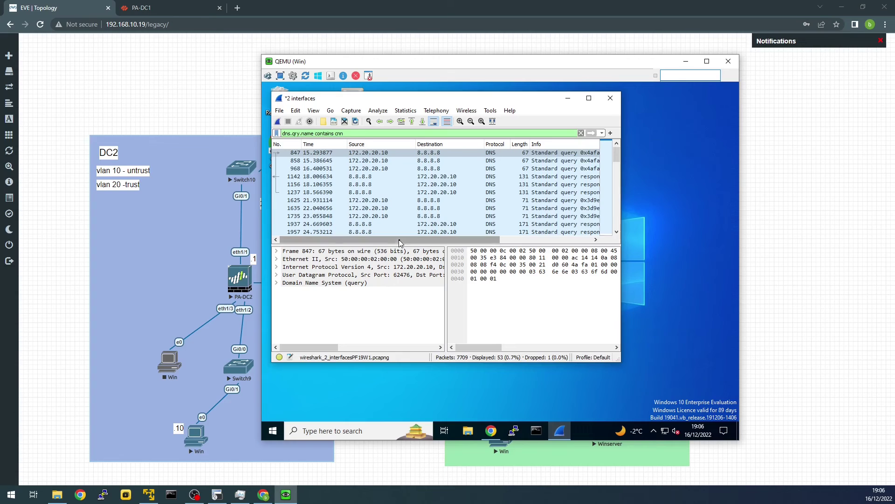
pyautogui.moveTo(404, 240); pyautogui.dragTo(472, 241)
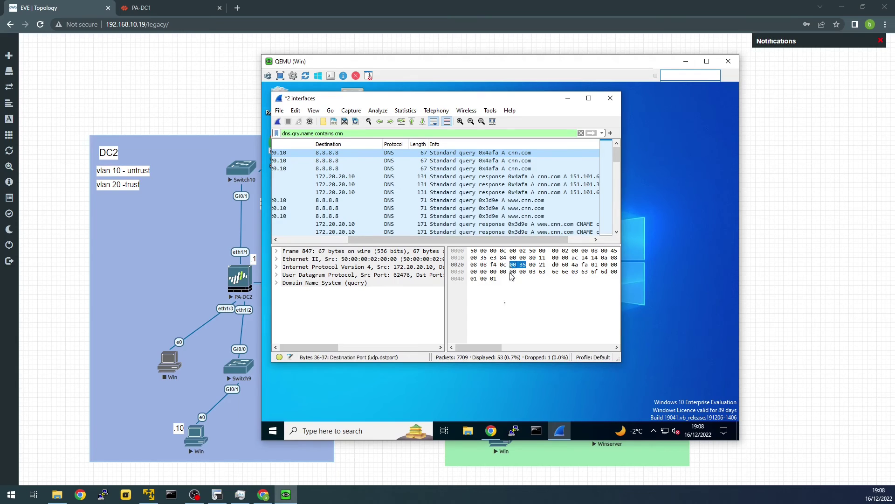
# Step: Run nslookup pa-dc1 in Command Prompt, resolving pa-dc1.techfrapi.com to 172.16.20.1
pyautogui.click(536, 430)
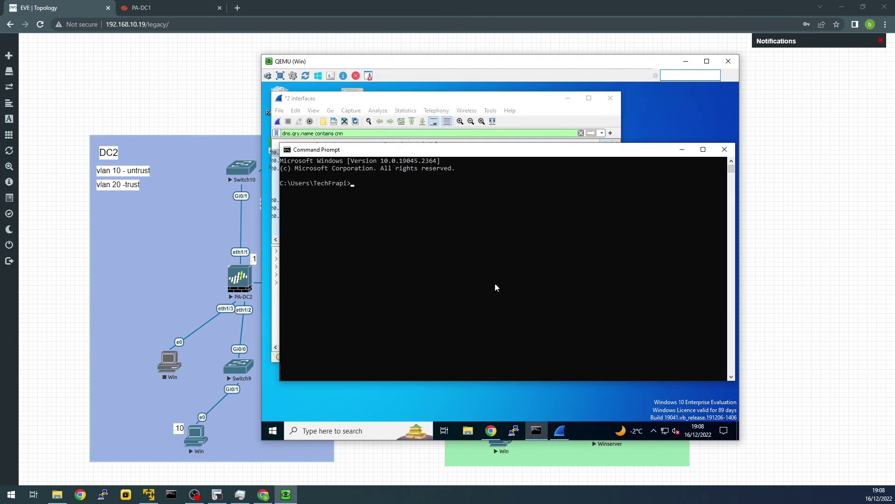
pyautogui.write('nslookup pa-dc1')
pyautogui.press('Return')
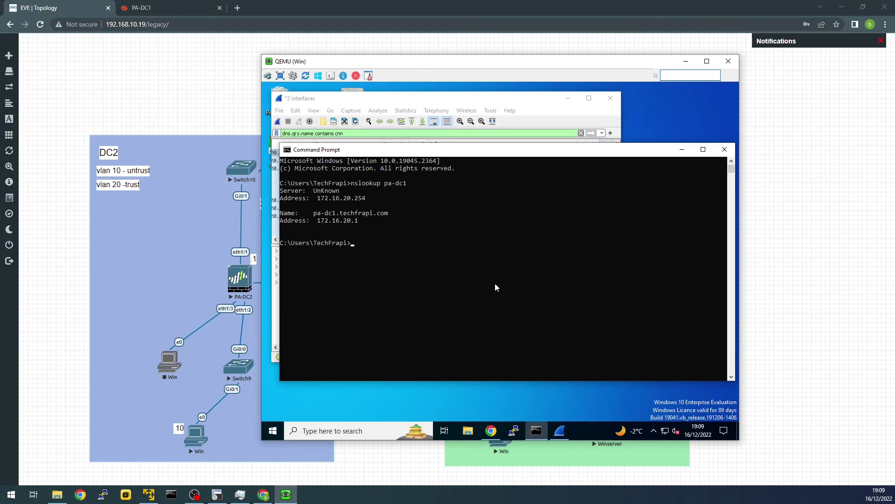
pyautogui.moveTo(314, 215); pyautogui.dragTo(391, 214)
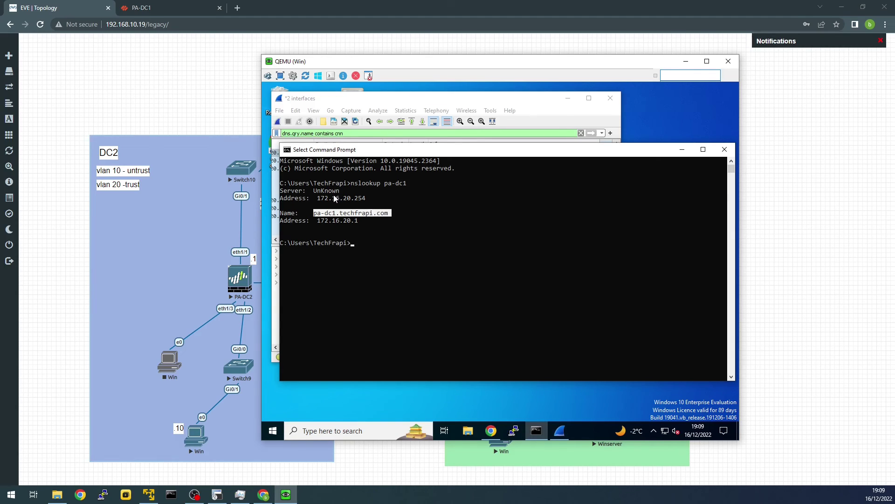
pyautogui.click(373, 246)
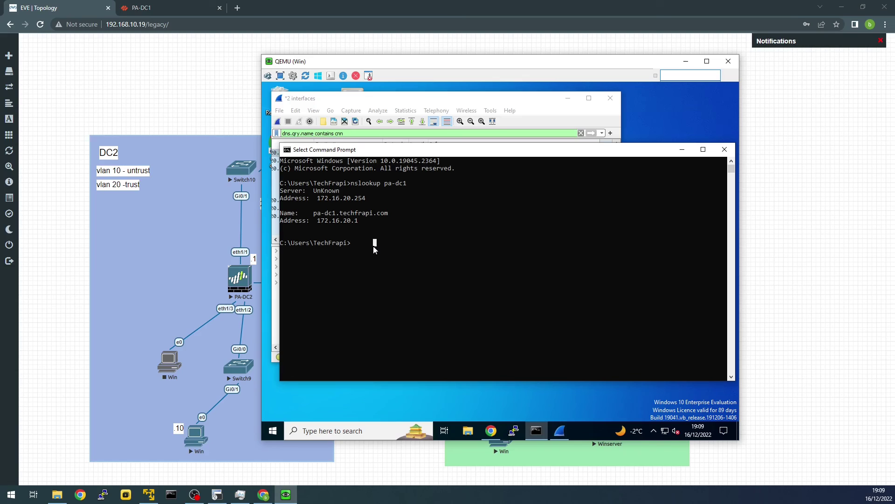
# Step: Reuse the previous command to run nslookup cnn.com against the same server
pyautogui.press('Up')
pyautogui.press('BackSpace')
pyautogui.press('BackSpace')
pyautogui.write('cnn.com')
pyautogui.press('Return')
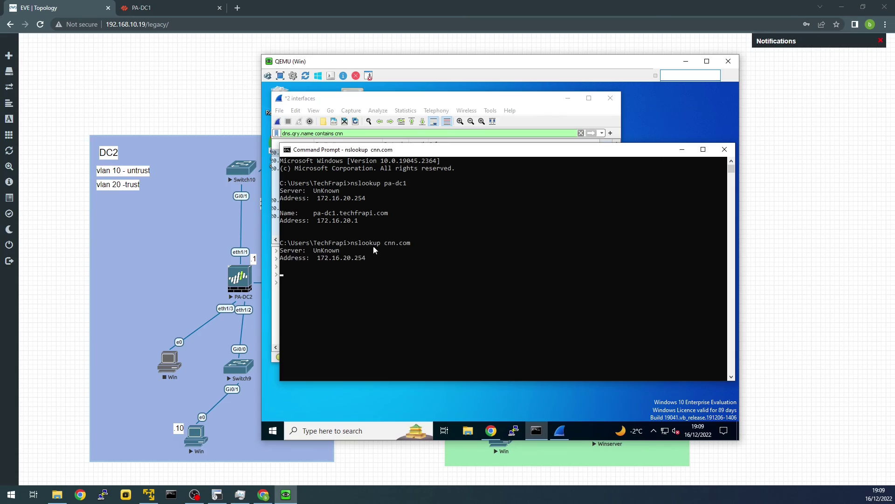